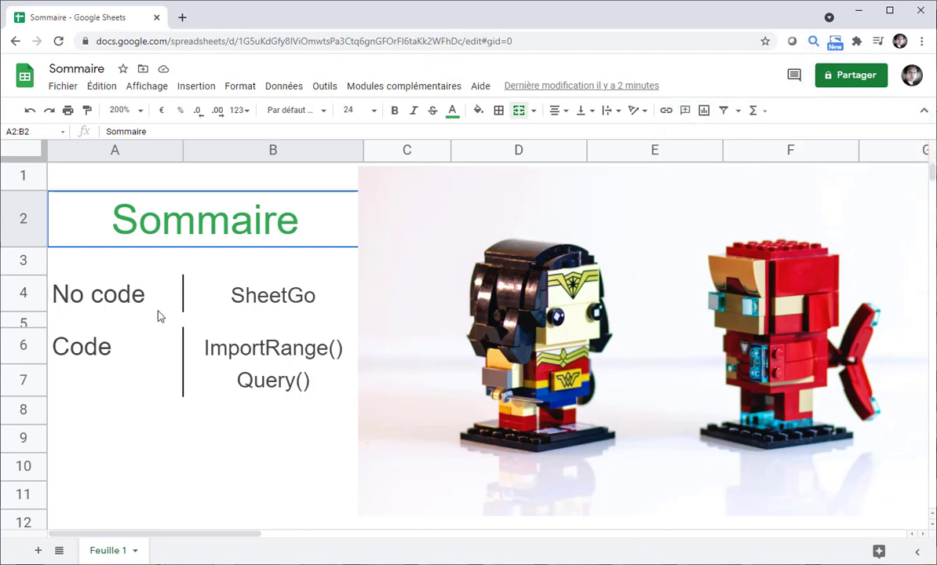
Go through the summary's No code and Code entries with their tools SheetGo, ImportRange() and Query()
click(119, 282)
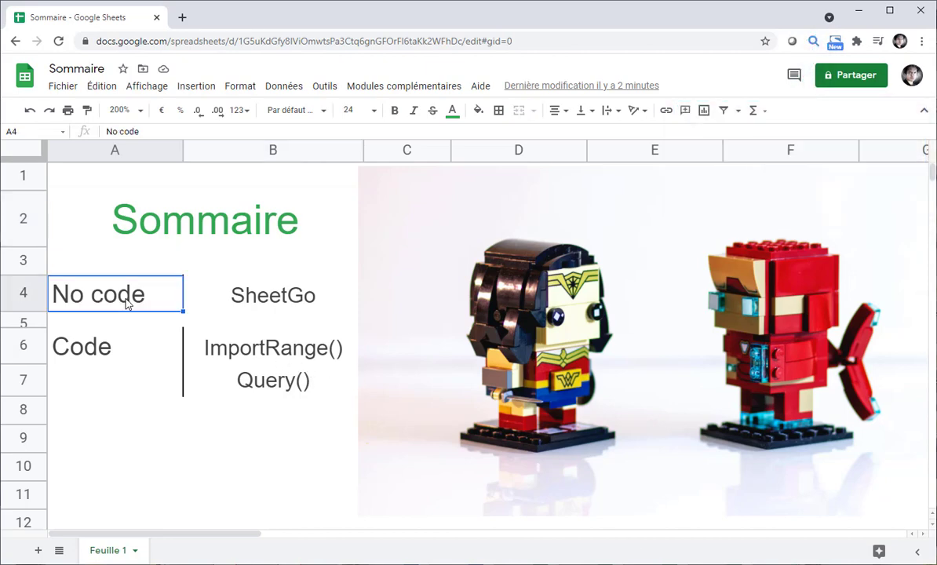
click(259, 306)
click(149, 349)
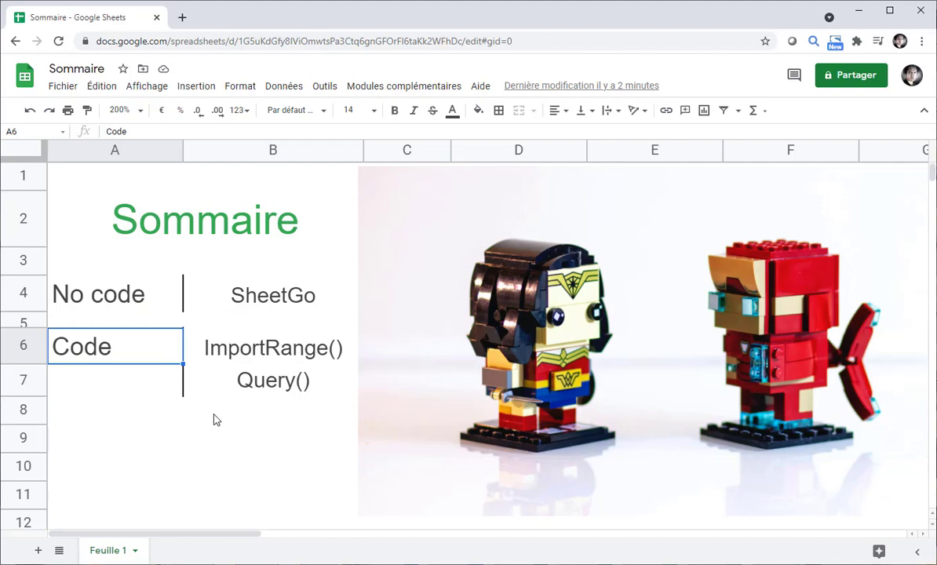
click(286, 358)
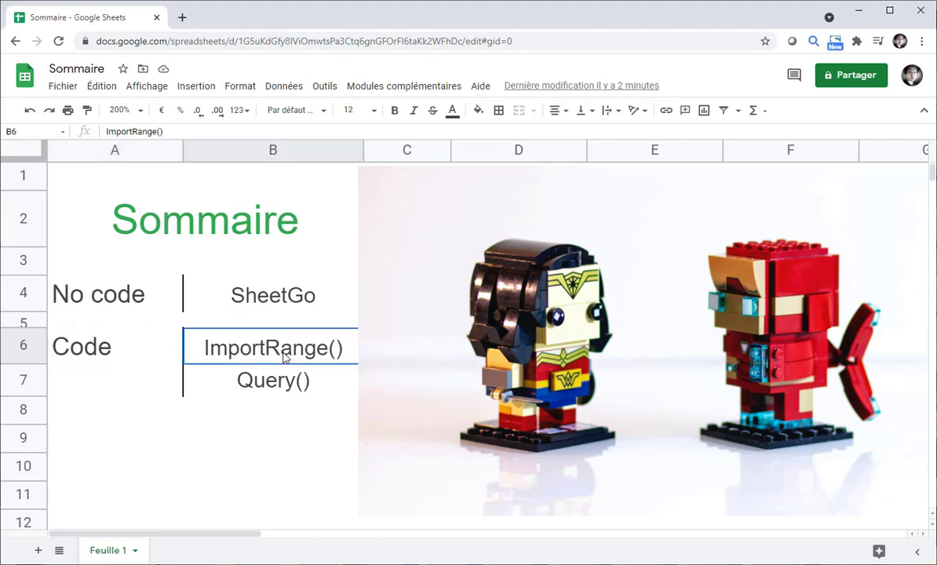
click(285, 385)
click(266, 439)
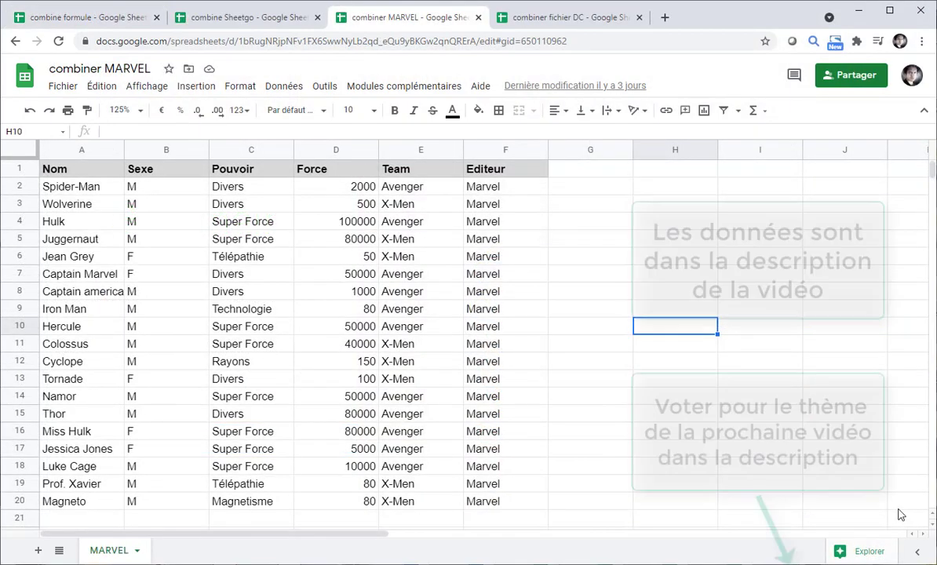
Examine the hero names in the combiner MARVEL and combiner fichier DC spreadsheets
click(79, 191)
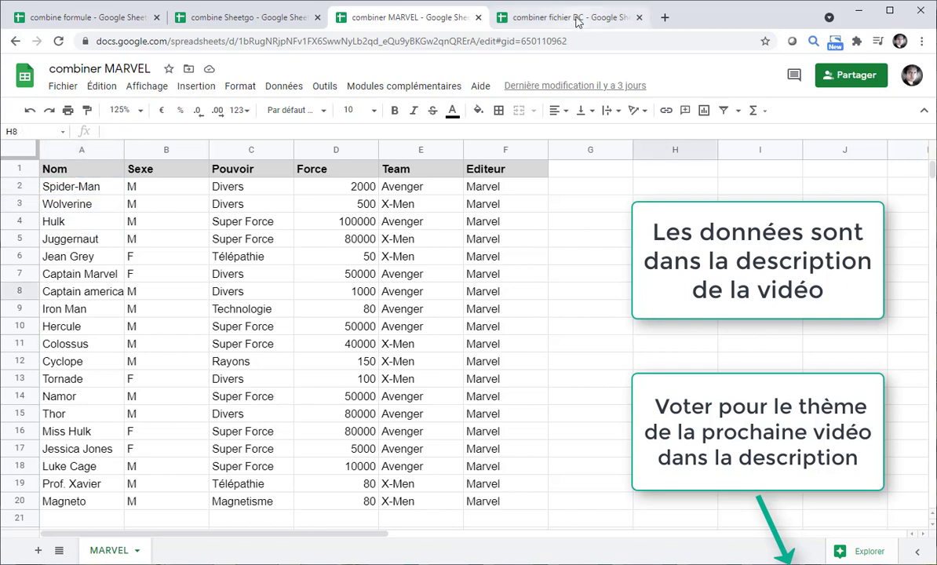
click(575, 17)
drag(104, 191, 84, 274)
click(182, 343)
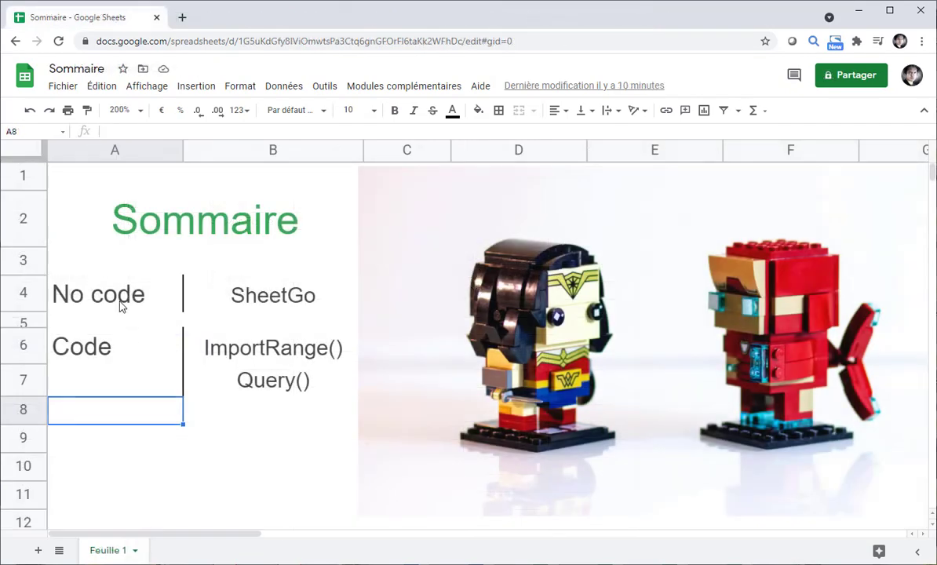
Go back over the No code entry and its SheetGo tool in the summary spreadsheet
click(120, 304)
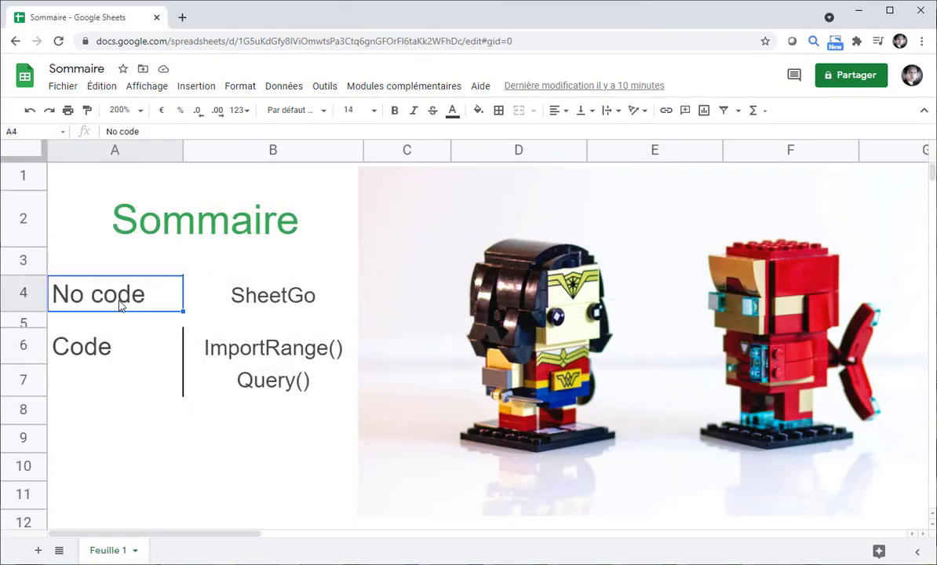
click(281, 302)
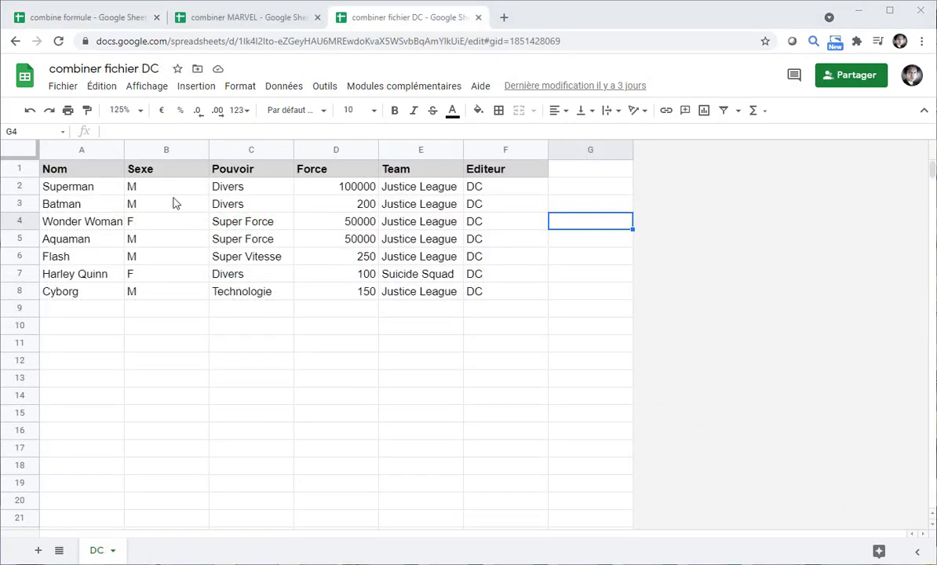
Create a new blank spreadsheet from the combiner fichier DC file
click(28, 86)
click(217, 188)
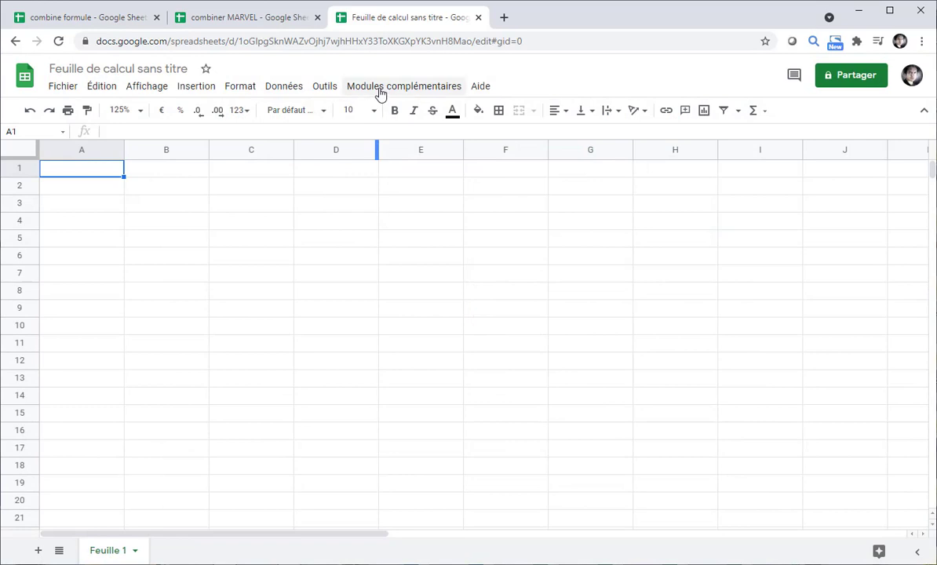
Search the Google Workspace Marketplace for Sheetgo and open the add-on's page
click(379, 89)
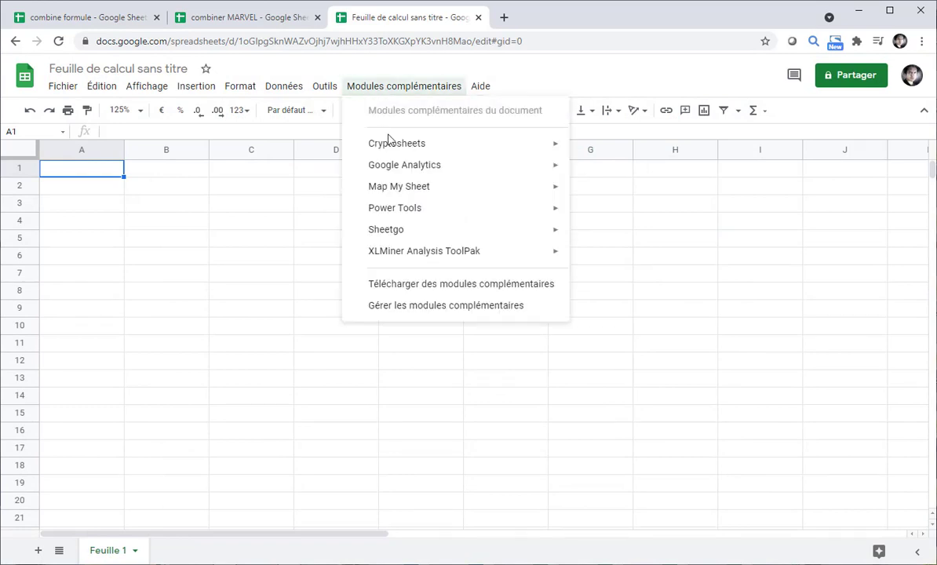
click(413, 294)
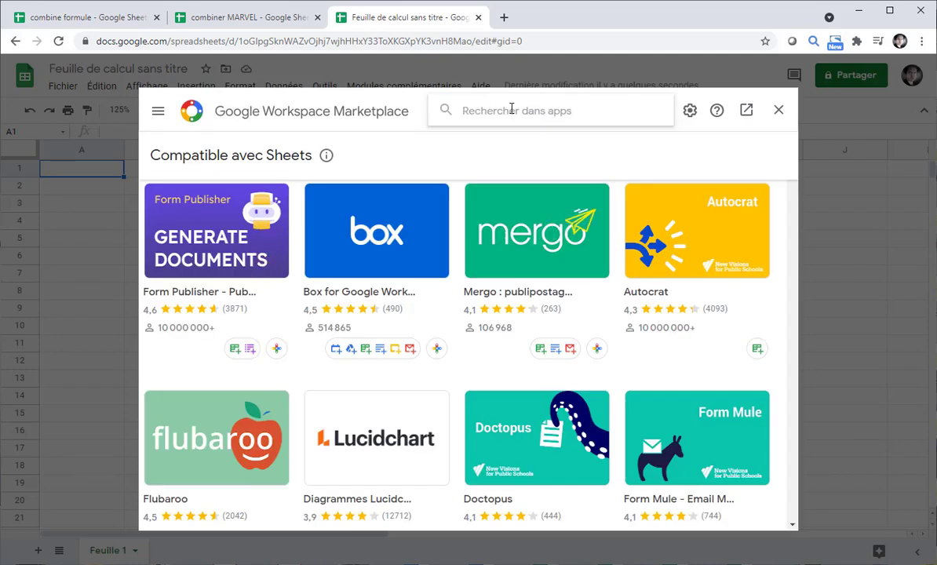
click(510, 106)
text(she)
click(515, 127)
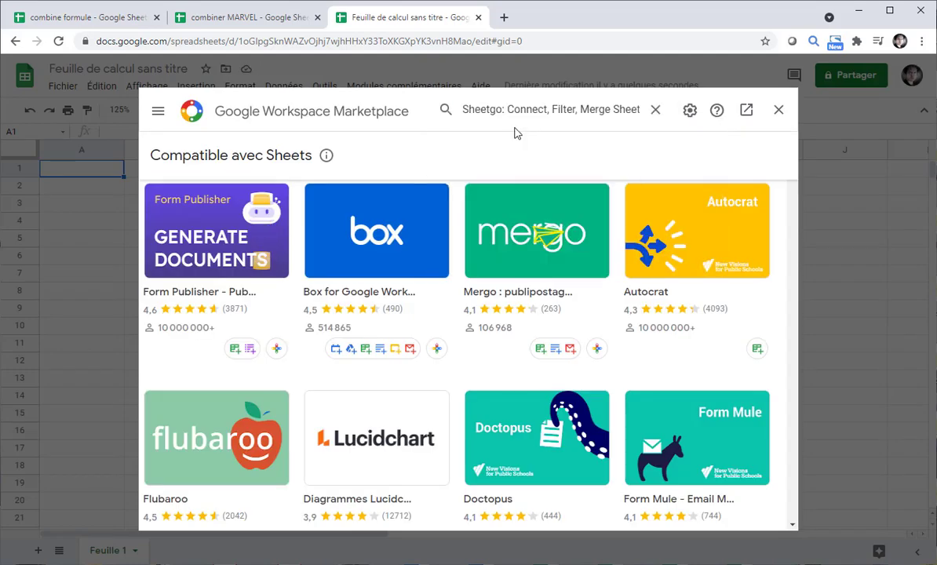
click(178, 316)
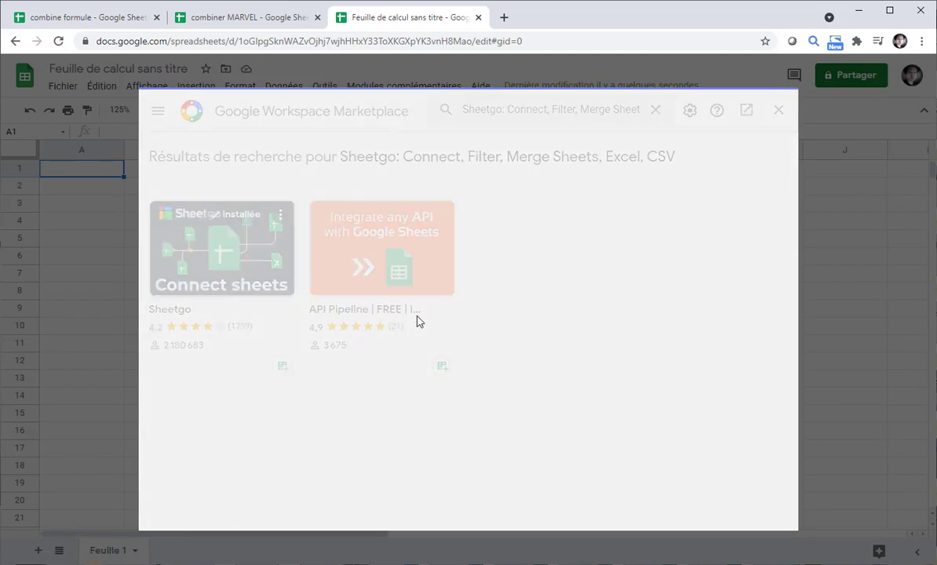
Review the Sheetgo add-on's presentation page, including its install area, and close the marketplace
scroll(461, 309, down, 2)
scroll(462, 308, down, 1)
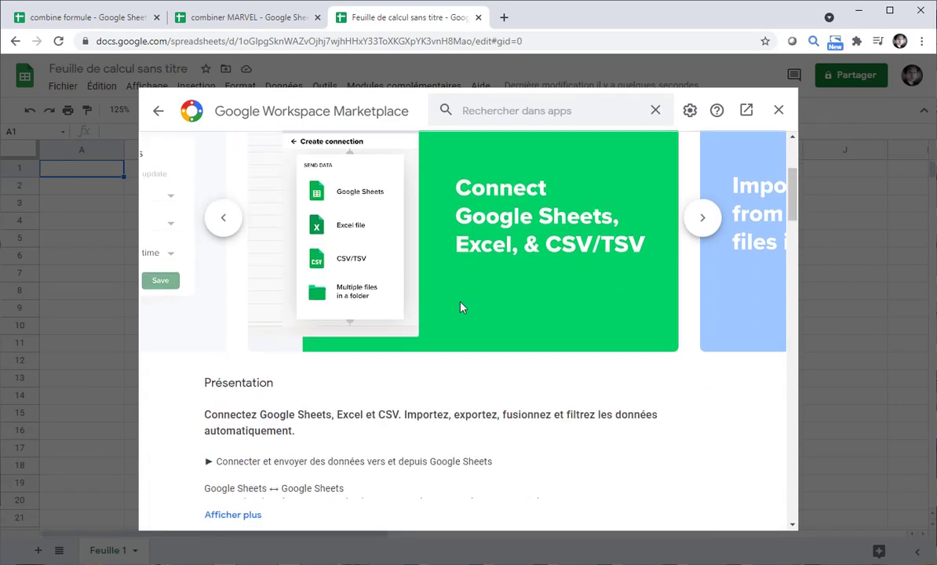
scroll(471, 302, up, 3)
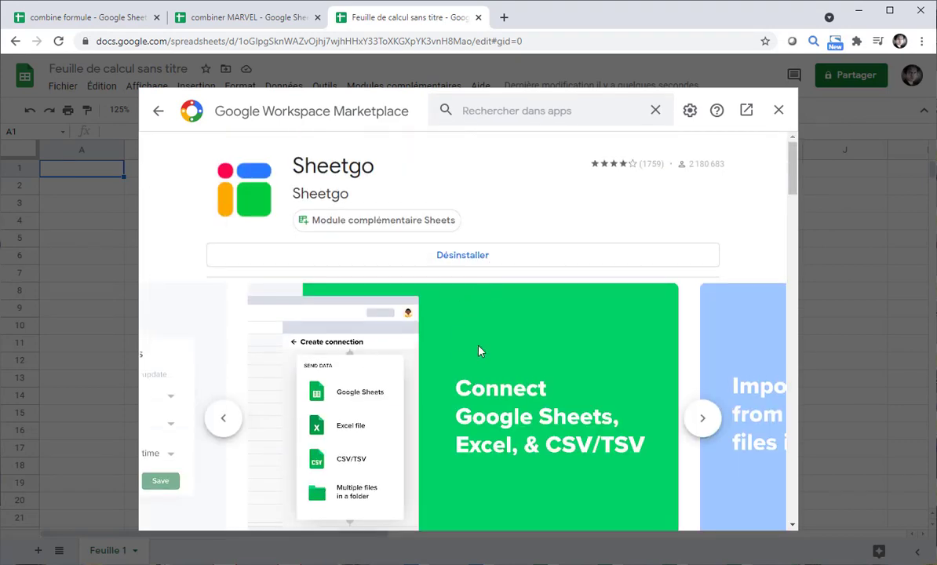
scroll(479, 349, down, 4)
scroll(481, 351, up, 4)
click(778, 110)
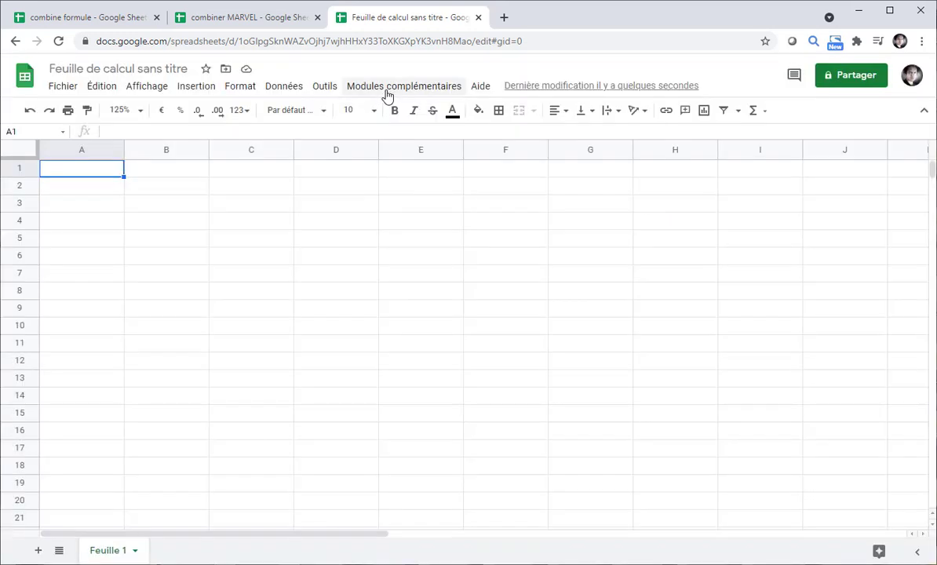
Launch the Sheetgo add-on and begin a connection that imports data with Google Sheets as the source type
click(387, 88)
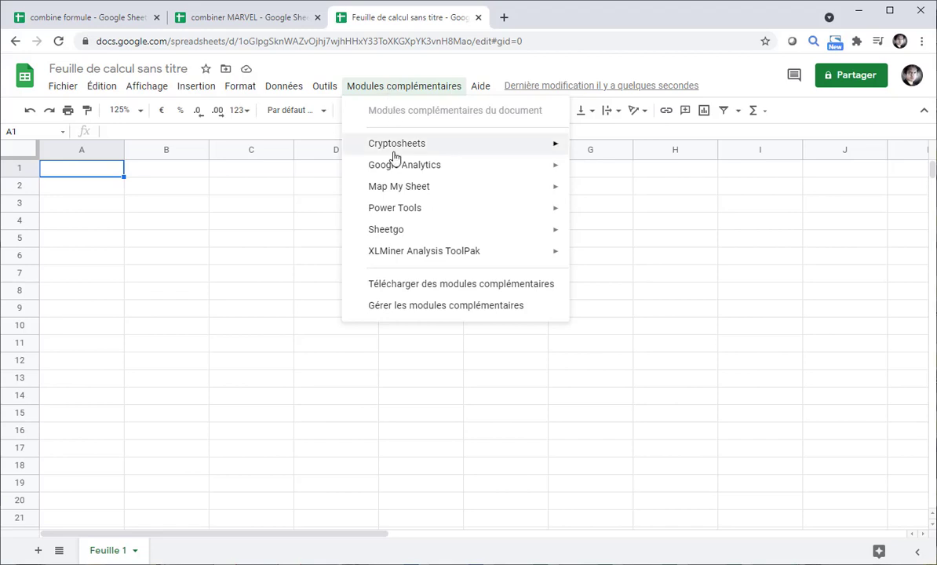
mouse_move(436, 236)
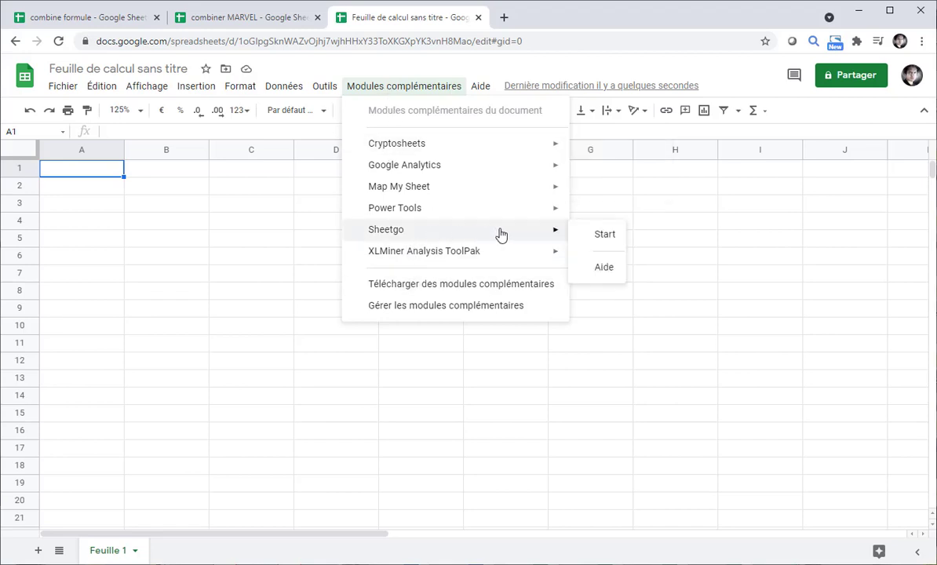
click(602, 237)
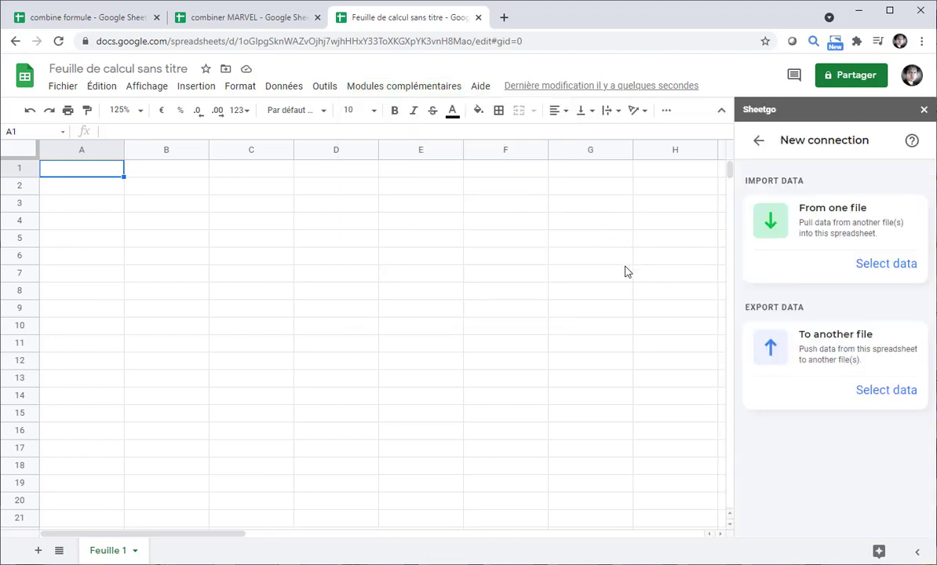
click(882, 269)
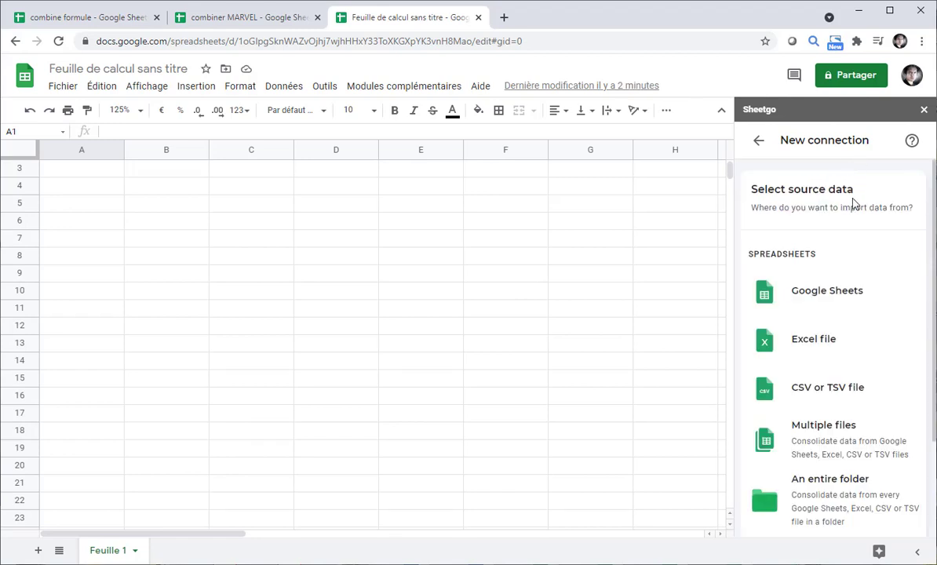
click(856, 296)
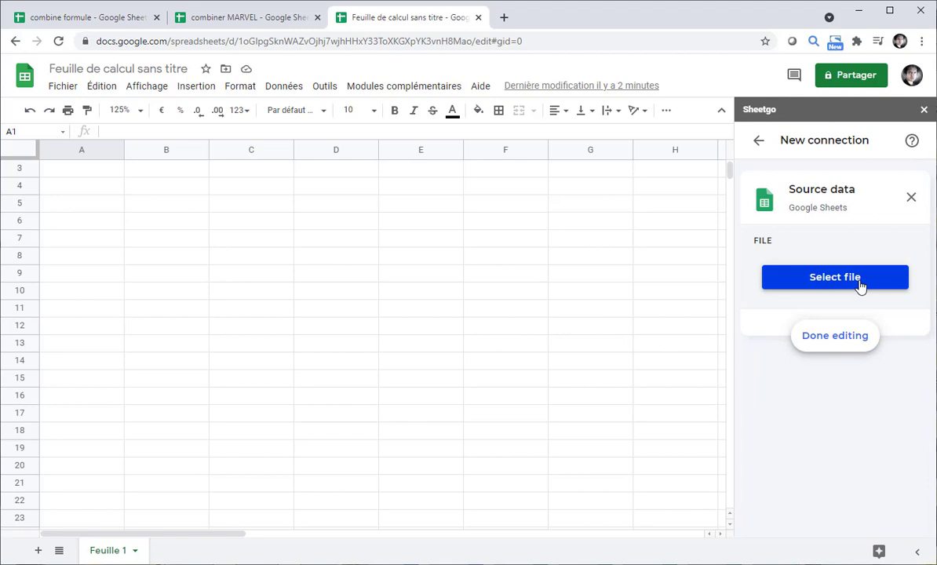
Choose combiner MARVEL and combiner fichier DC as the connection's source files
click(860, 286)
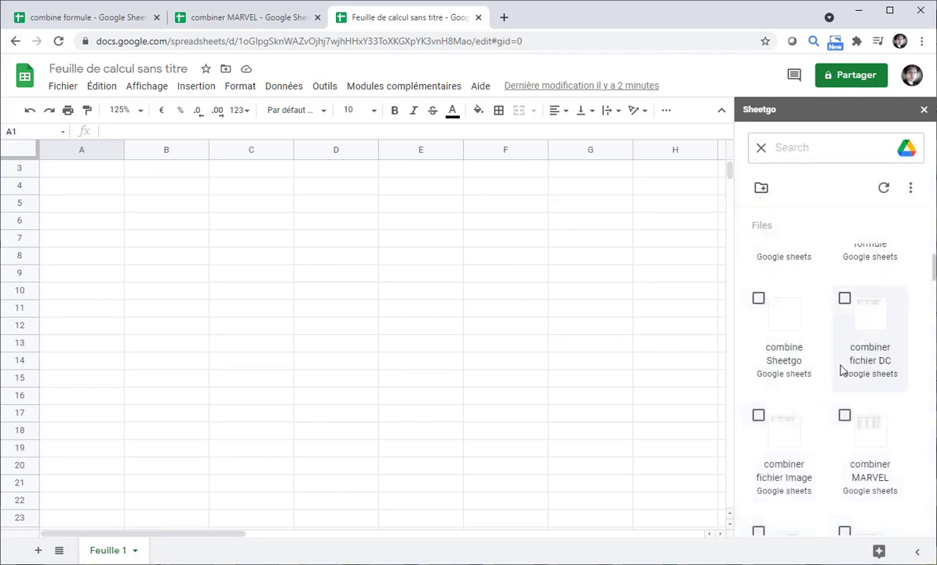
click(844, 416)
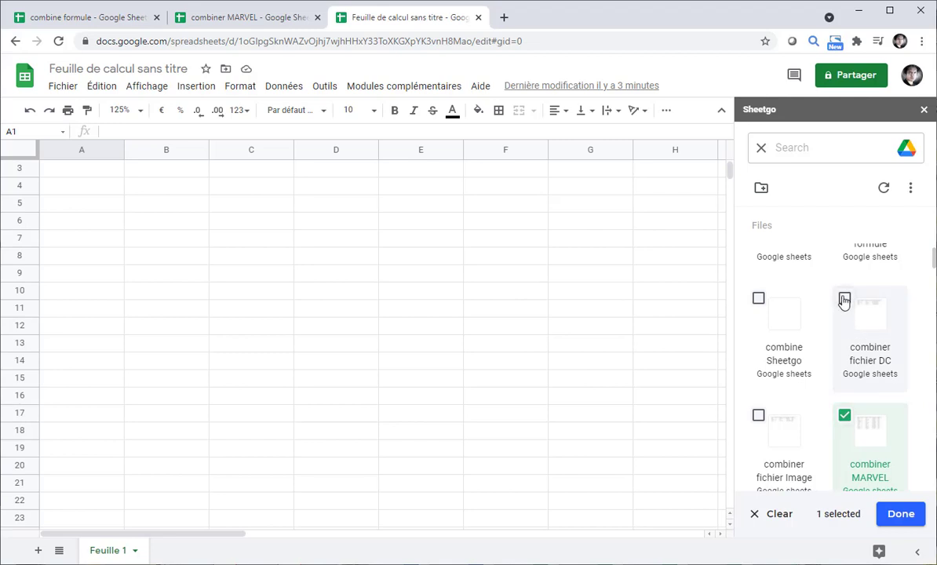
click(844, 299)
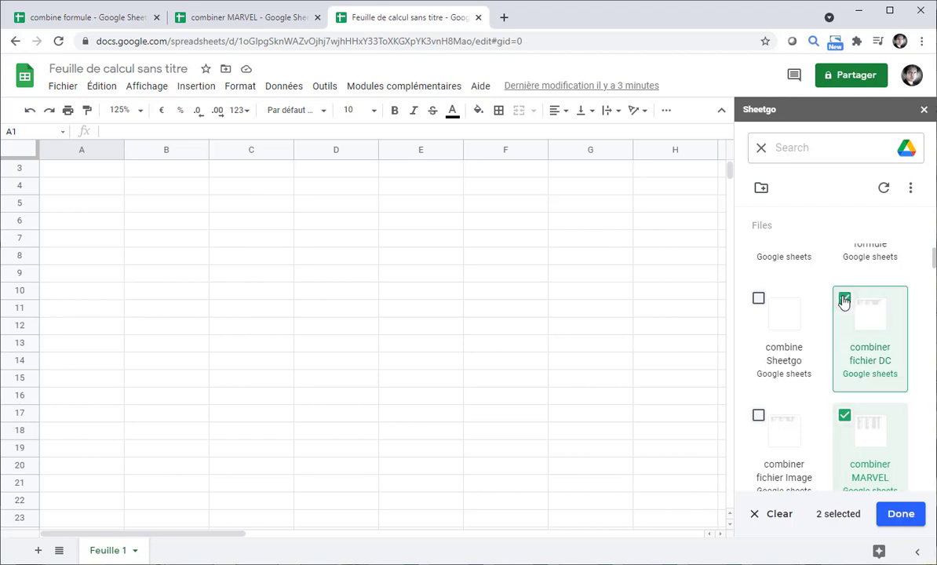
click(903, 515)
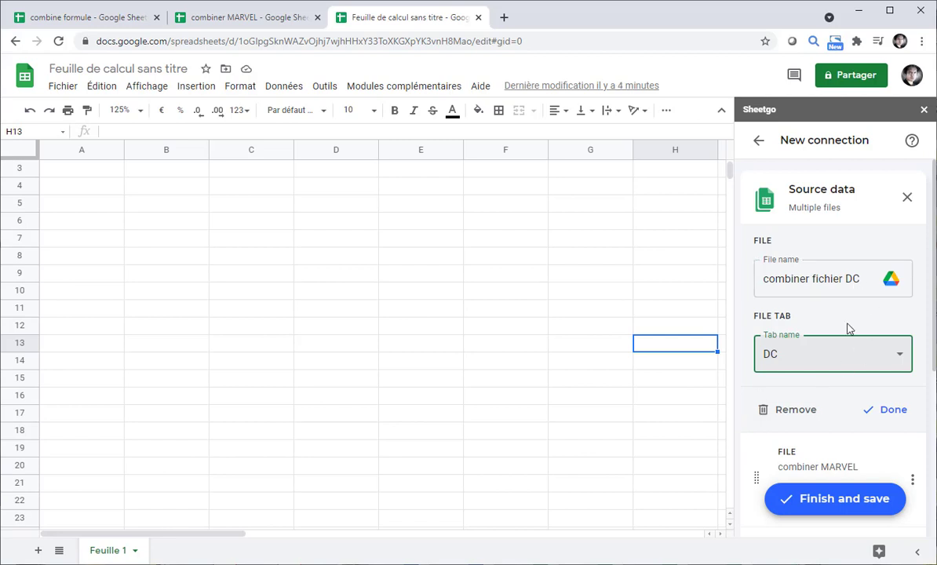
Check the MARVEL tab setting of the combiner MARVEL source, and finish and save the connection
scroll(847, 328, down, 3)
click(871, 318)
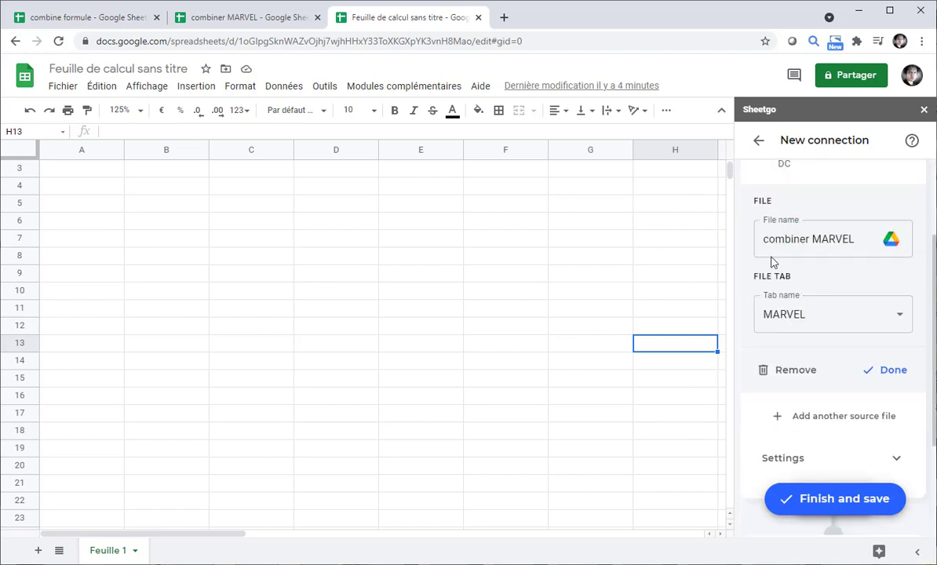
scroll(877, 291, down, 2)
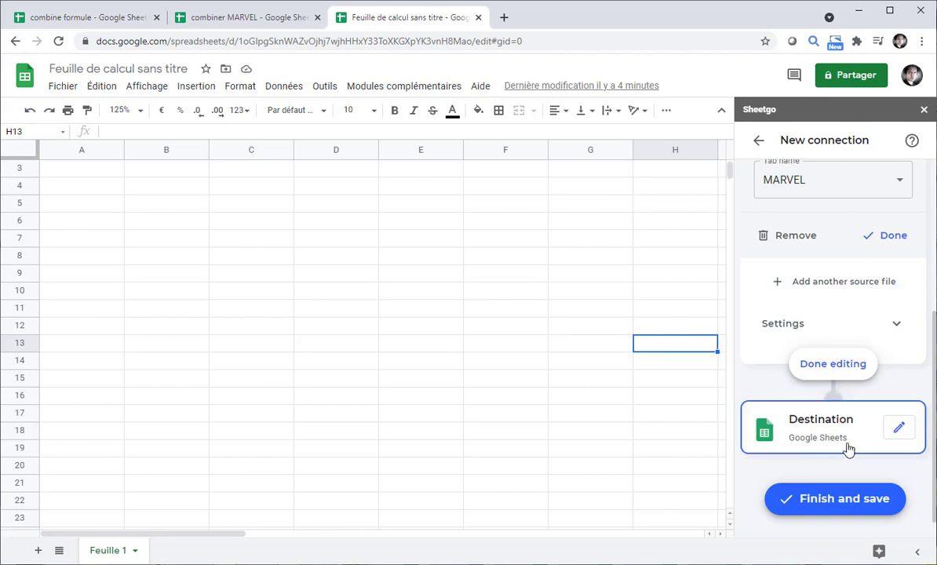
click(831, 502)
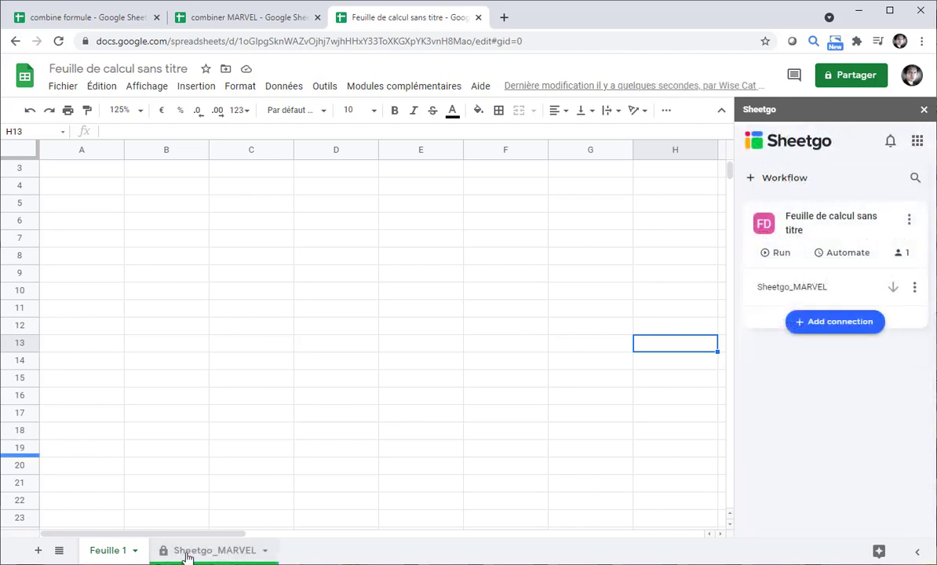
Open the Sheetgo_MARVEL sheet and check the DC and Marvel rows in the Editeur column
click(227, 556)
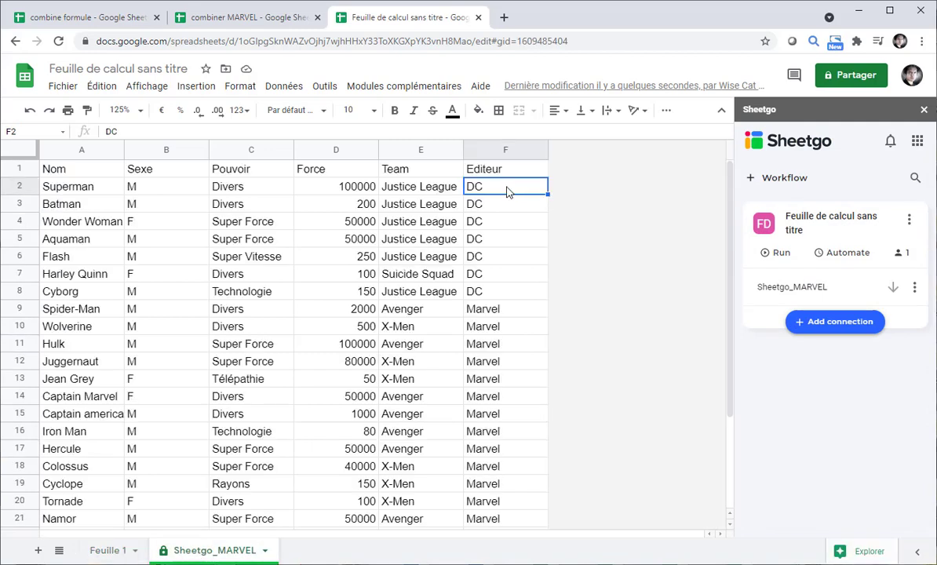
drag(504, 191, 512, 295)
click(515, 309)
drag(515, 402, 512, 478)
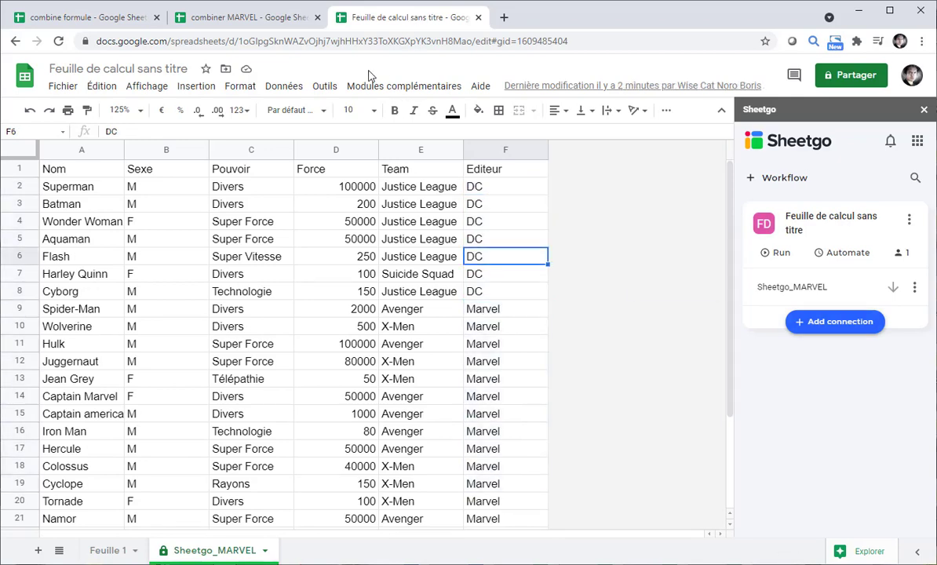
Set Jean Grey's Force to 100000 in the combiner MARVEL spreadsheet and return to the spreadsheet holding the combined data
click(267, 19)
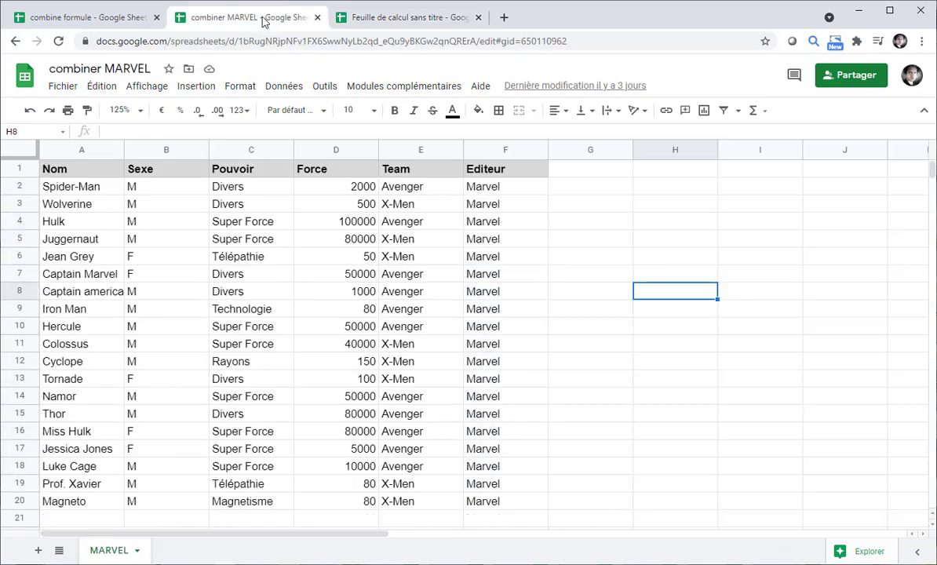
click(351, 263)
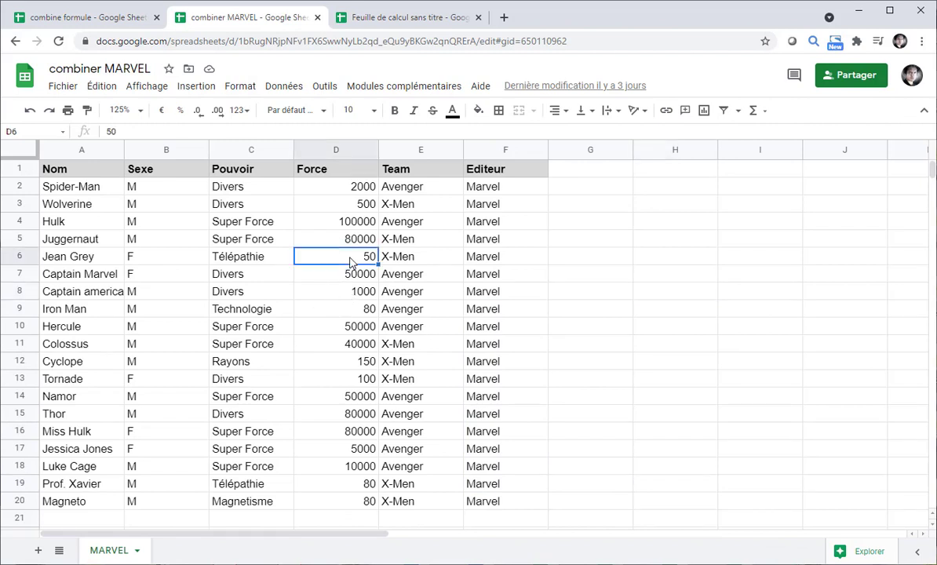
text(100000)
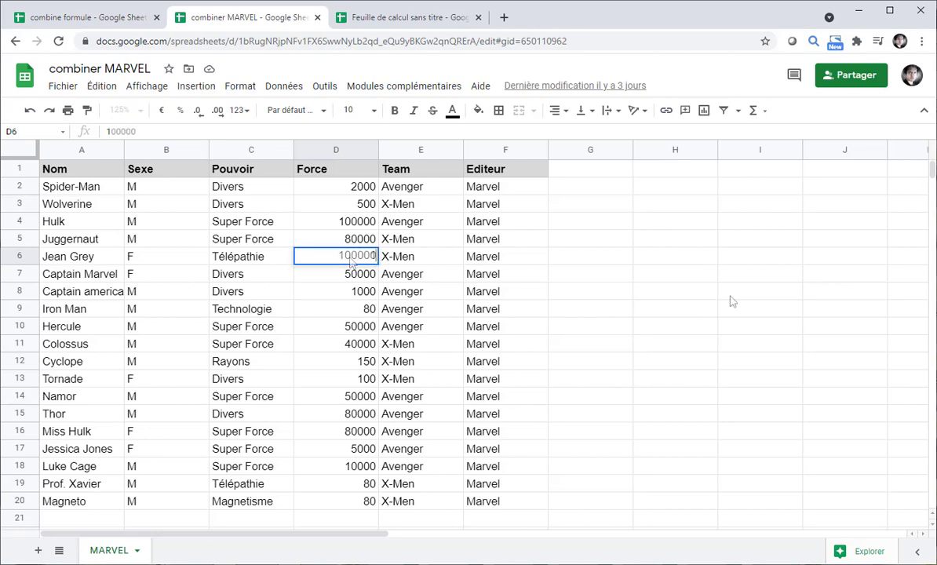
click(729, 295)
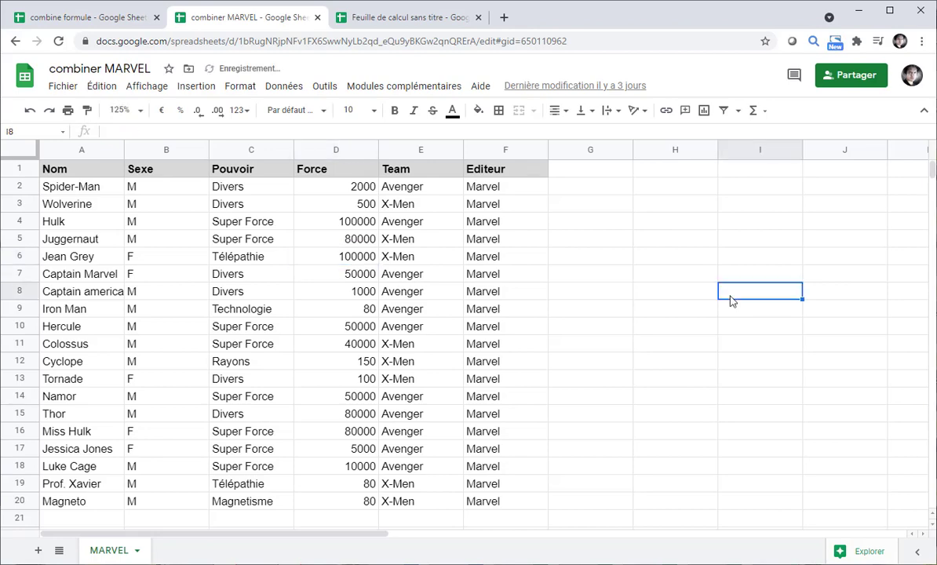
click(373, 20)
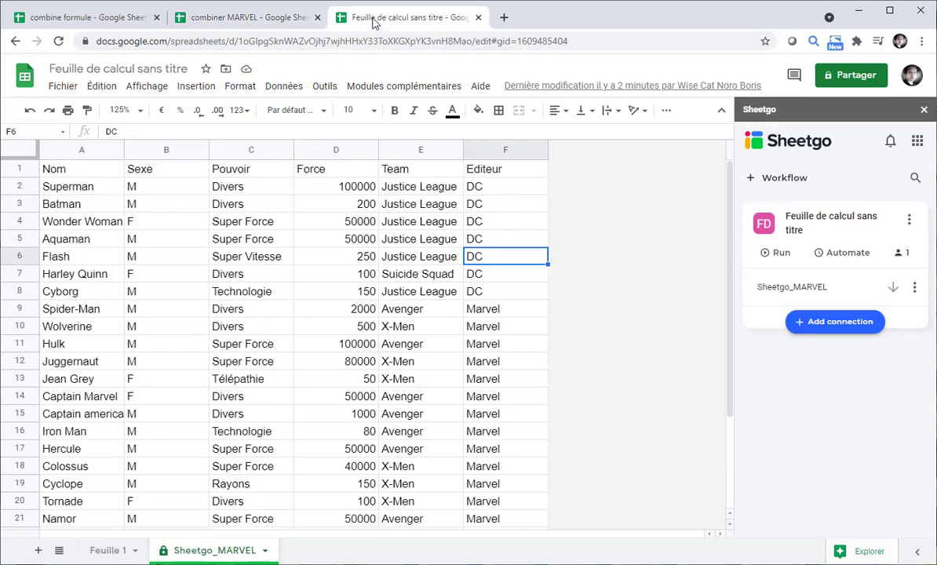
Run the Sheetgo workflow to update the combined data and check Jean Grey's Force
click(766, 253)
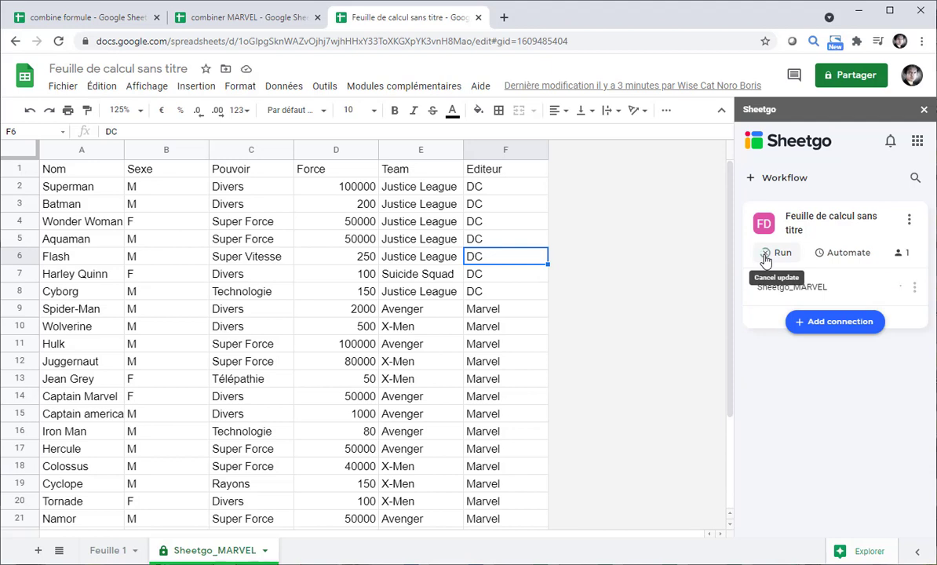
click(342, 381)
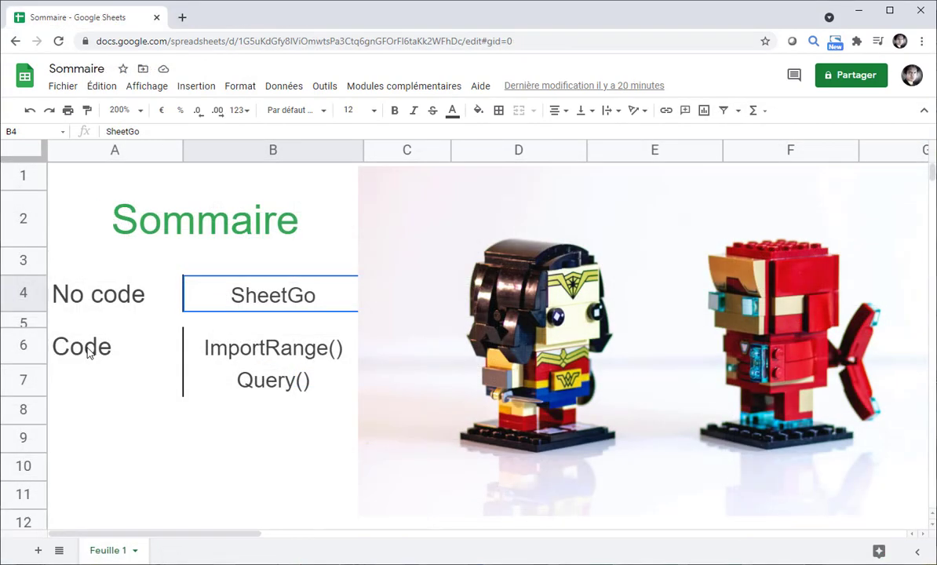
Review the Code section of the Sommaire sheet and its ImportRange() and Query() entries
click(89, 353)
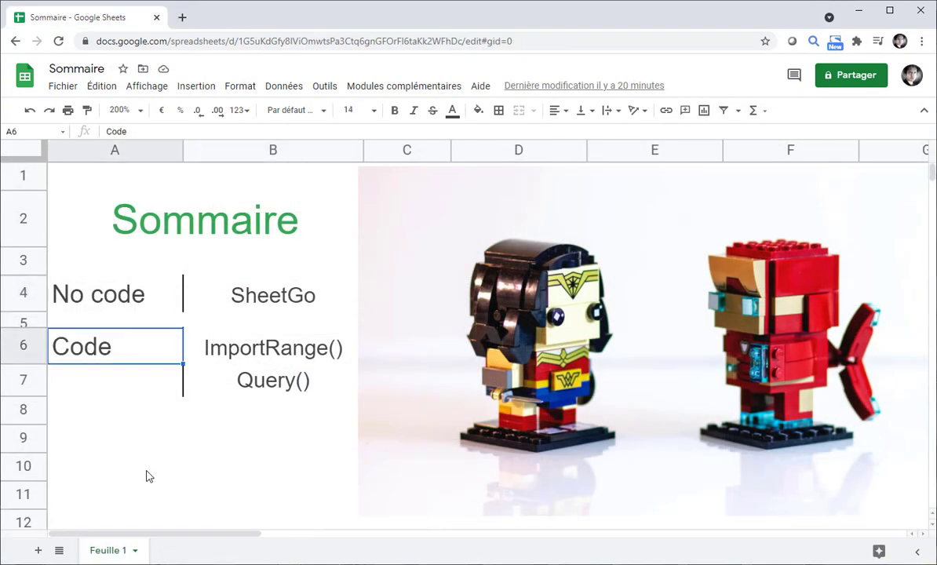
click(236, 357)
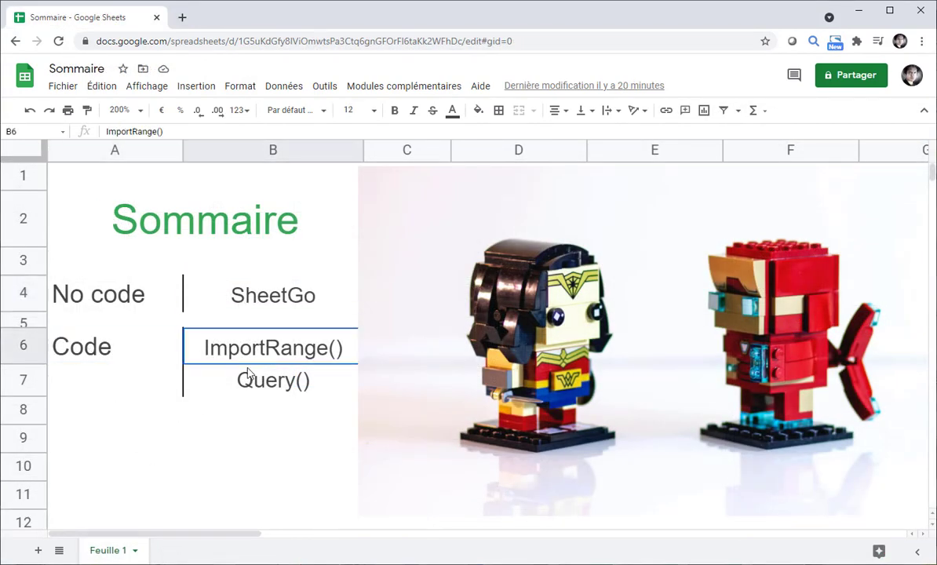
click(255, 386)
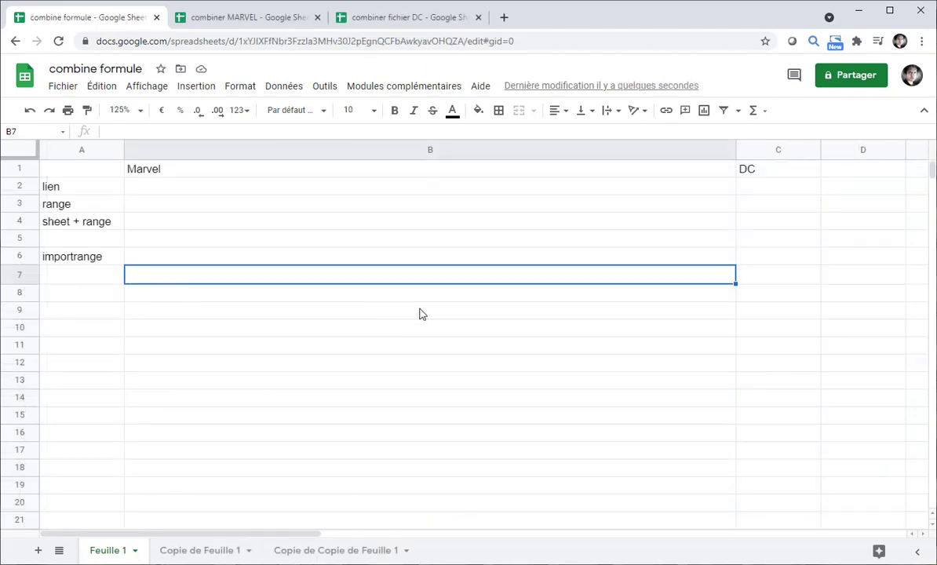
click(292, 259)
text(=impor)
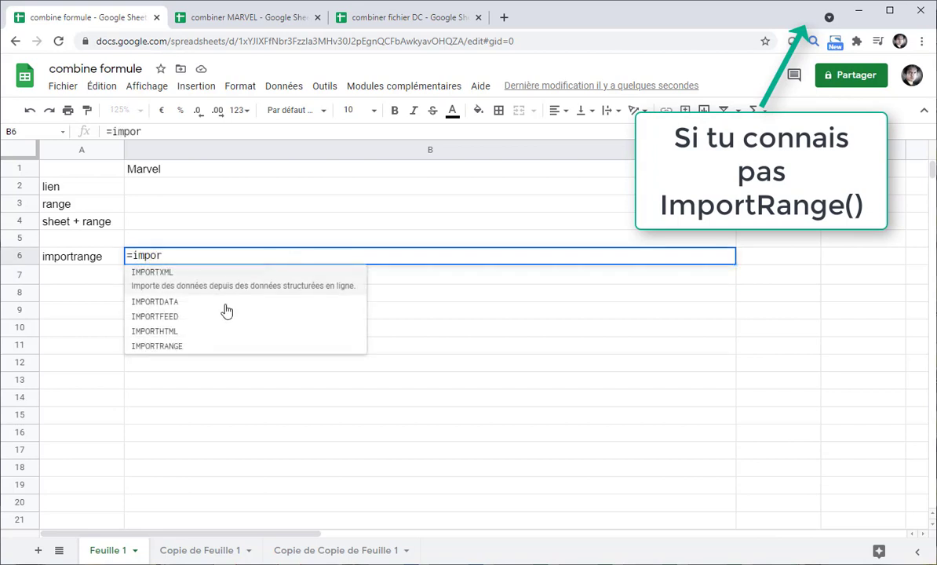
click(211, 346)
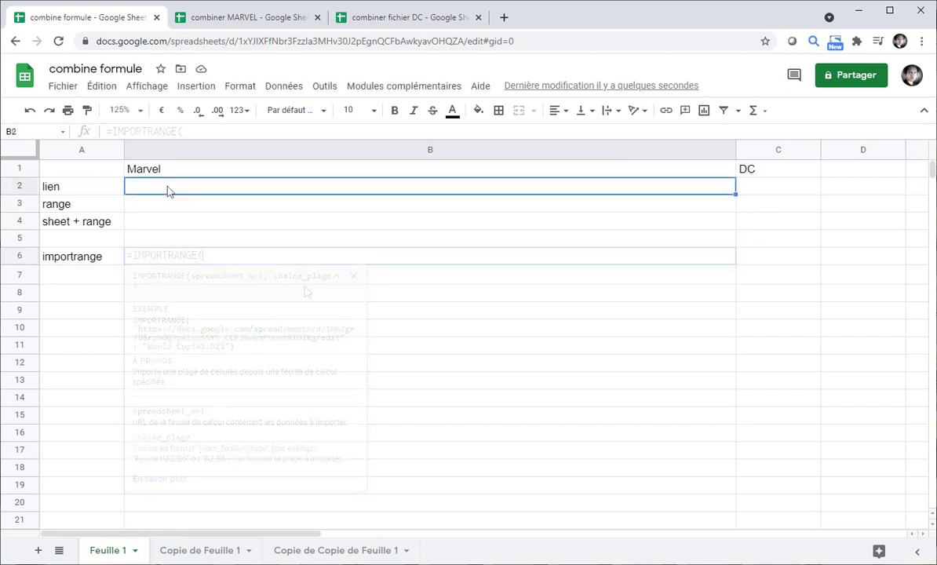
Copy the combiner MARVEL spreadsheet's URL into the Marvel lien cell B2 of combine formule
click(96, 188)
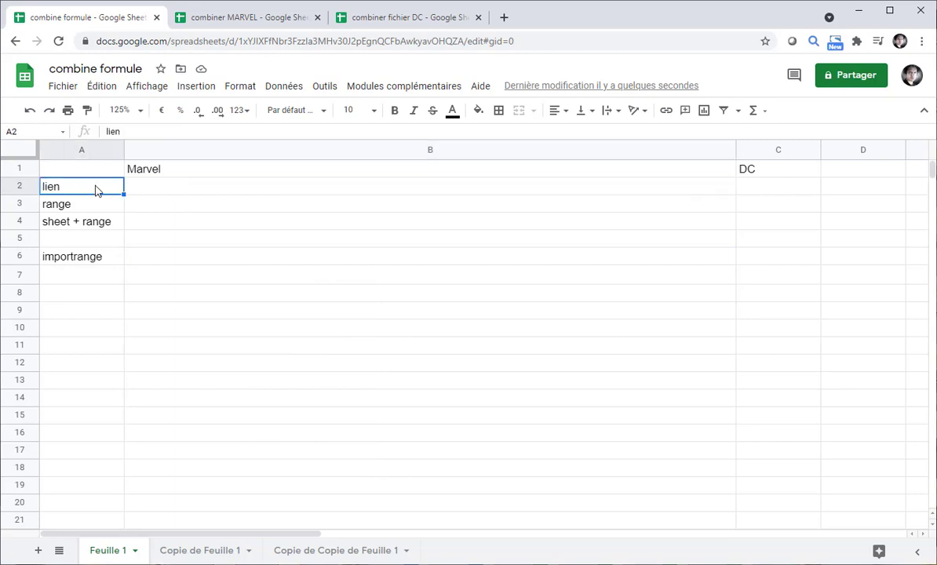
click(157, 194)
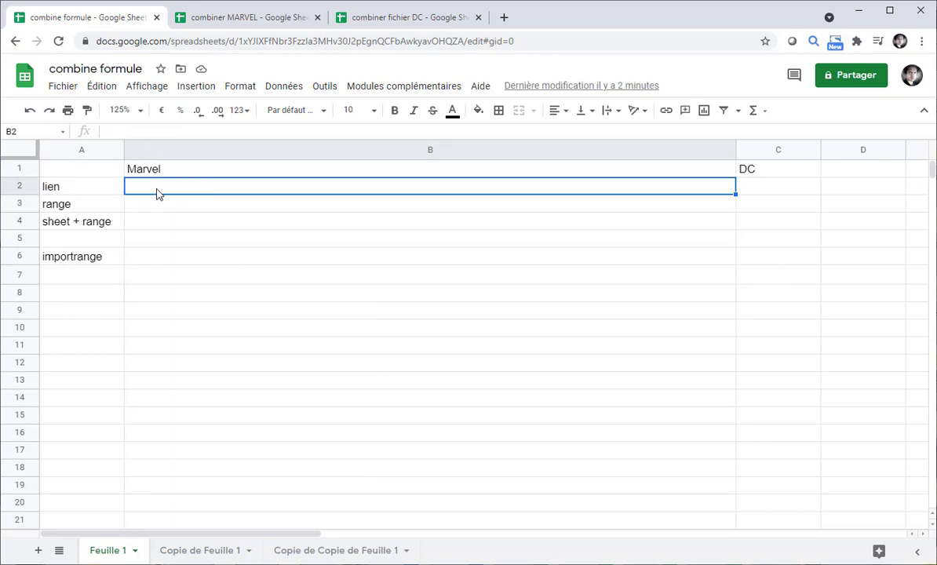
click(259, 23)
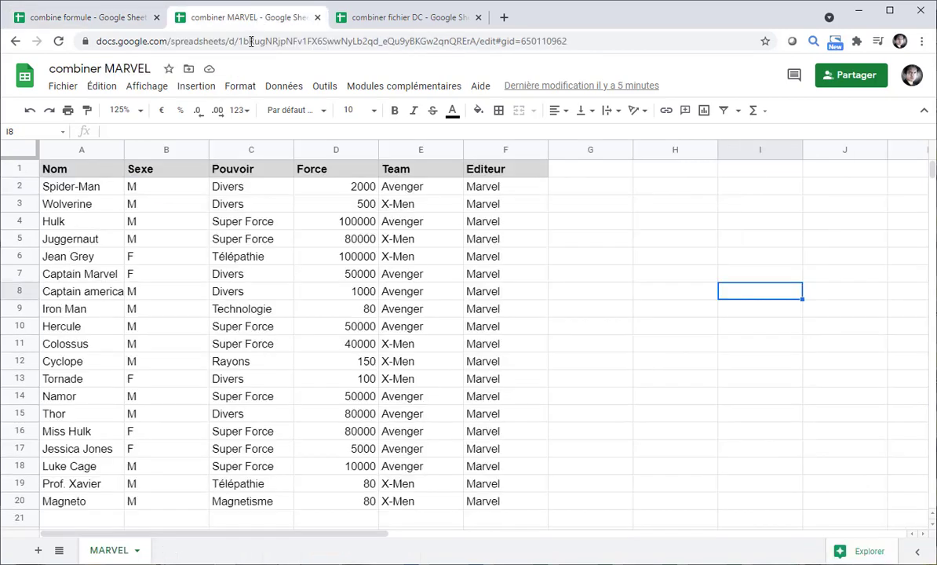
click(237, 43)
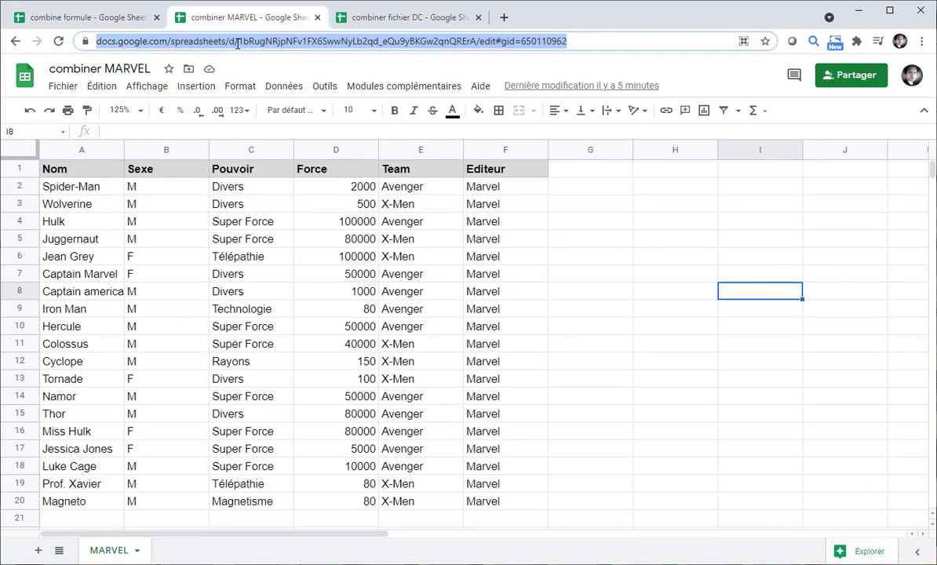
right_click(238, 46)
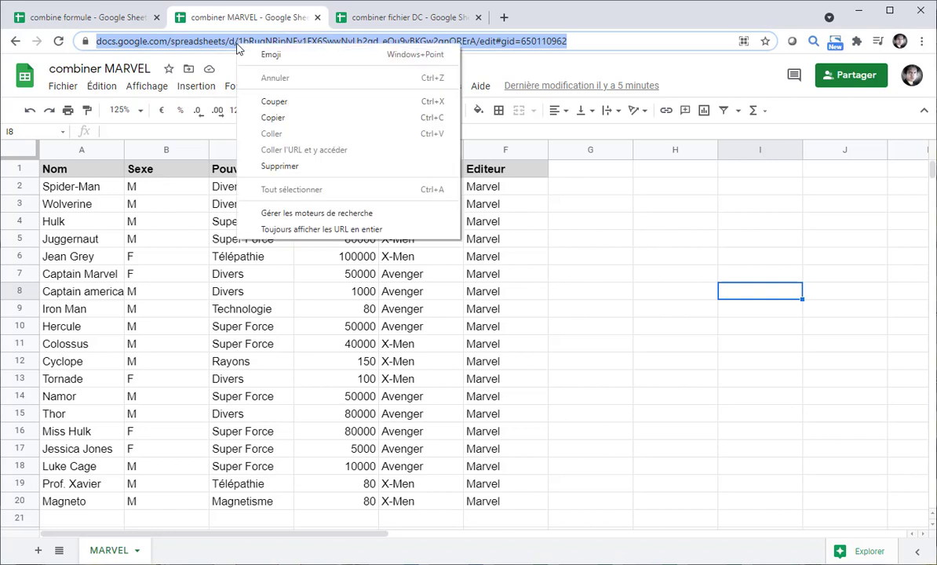
click(291, 116)
click(130, 19)
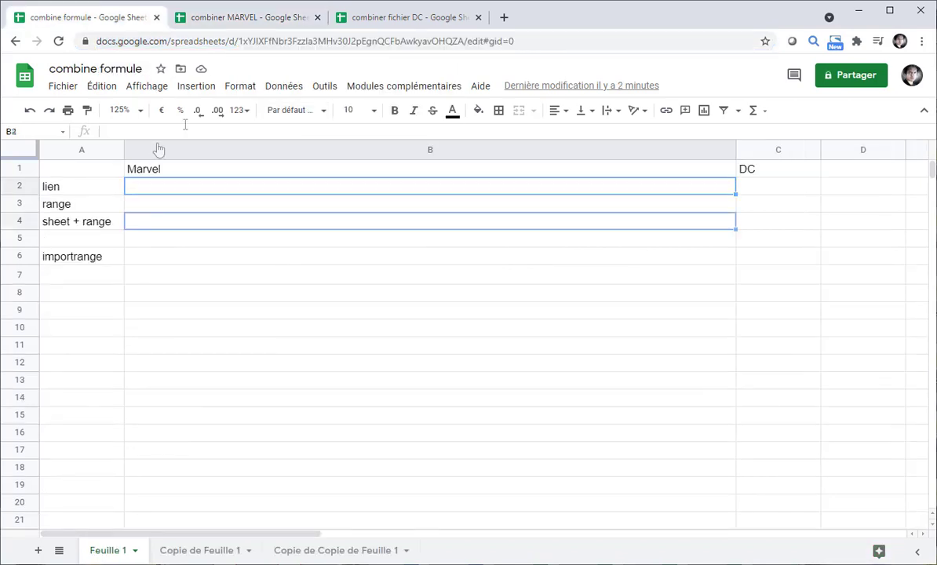
click(155, 189)
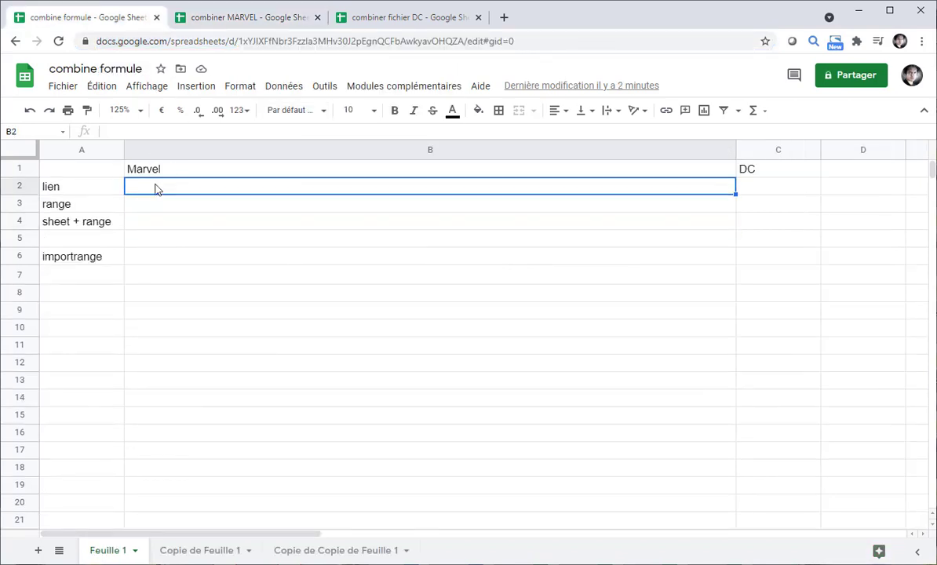
right_click(155, 188)
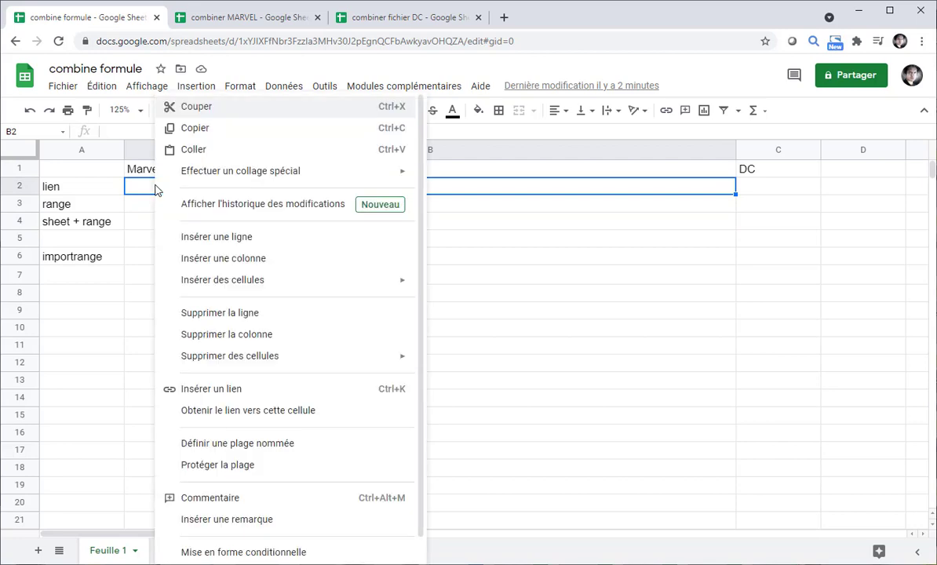
click(193, 150)
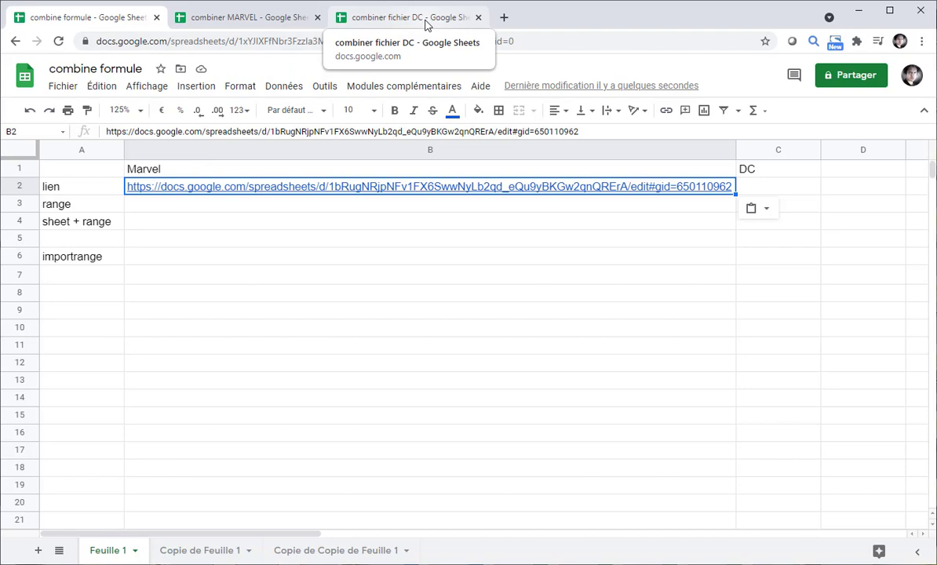
Copy the combiner fichier DC spreadsheet's URL into the DC lien cell C2 of combine formule
click(425, 22)
right_click(143, 41)
click(180, 117)
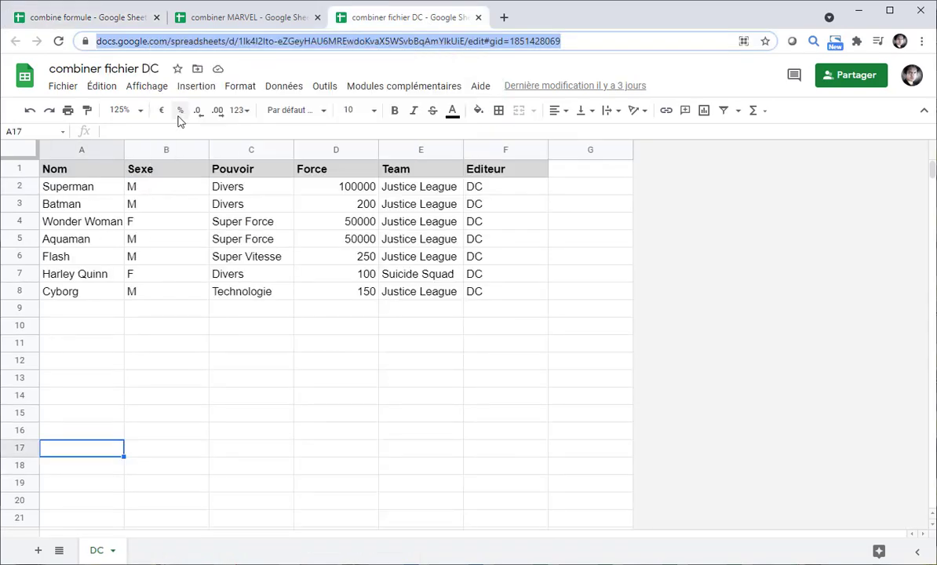
click(136, 23)
right_click(765, 194)
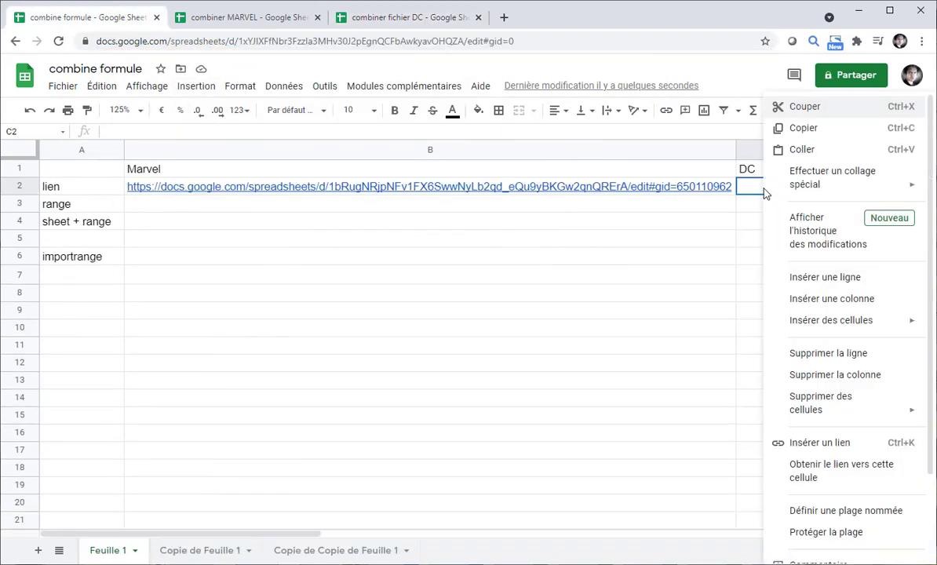
click(805, 150)
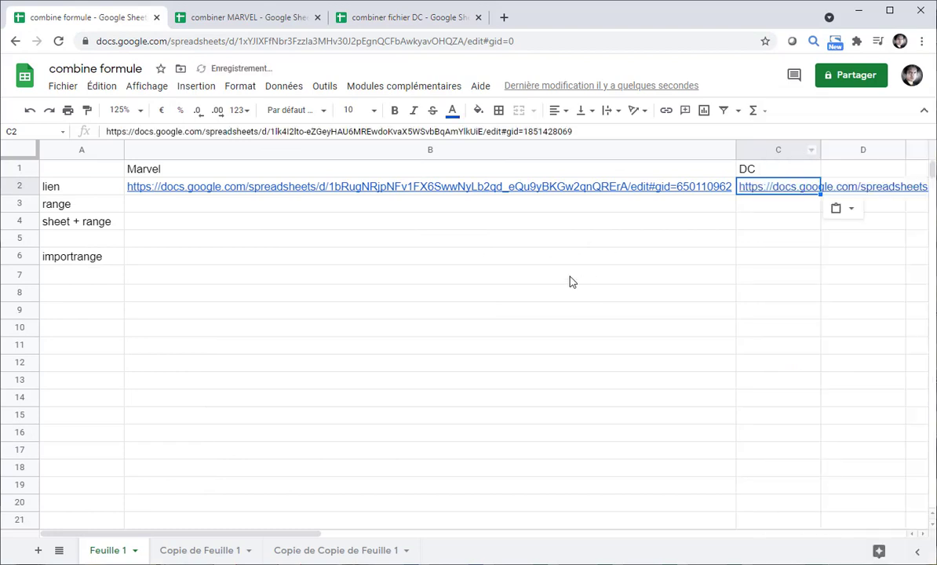
click(521, 275)
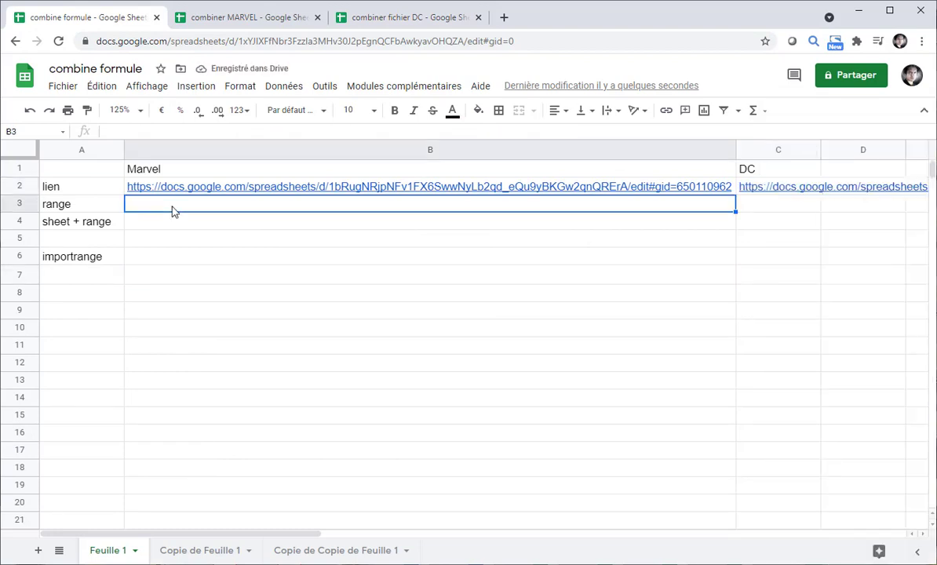
Check the columns used in both source spreadsheets and enter A:F as the range for Marvel and DC
click(92, 203)
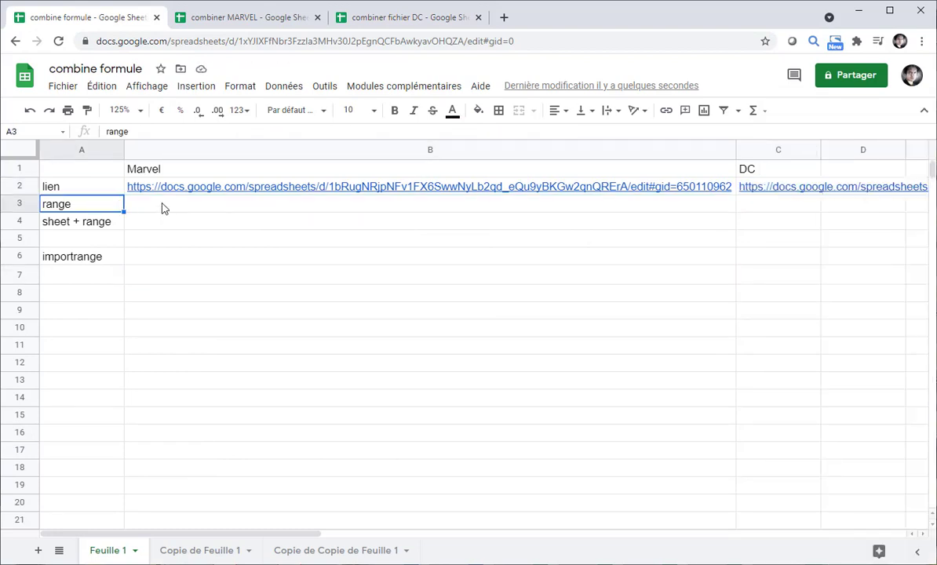
click(157, 206)
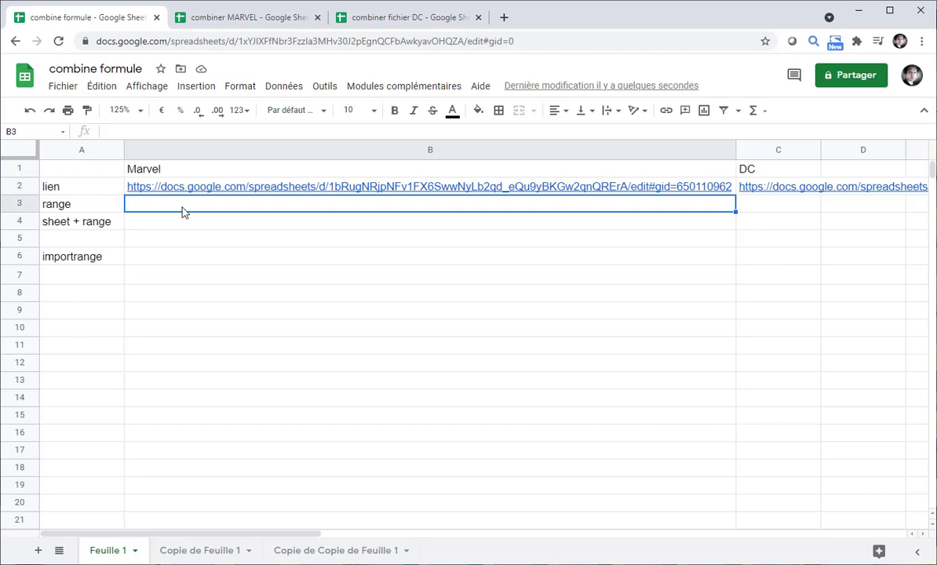
click(287, 24)
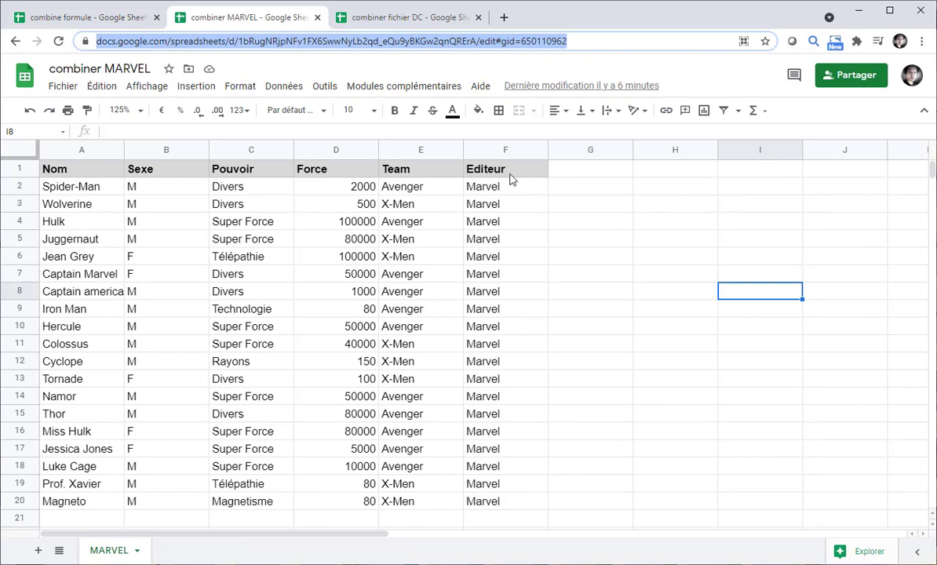
click(267, 328)
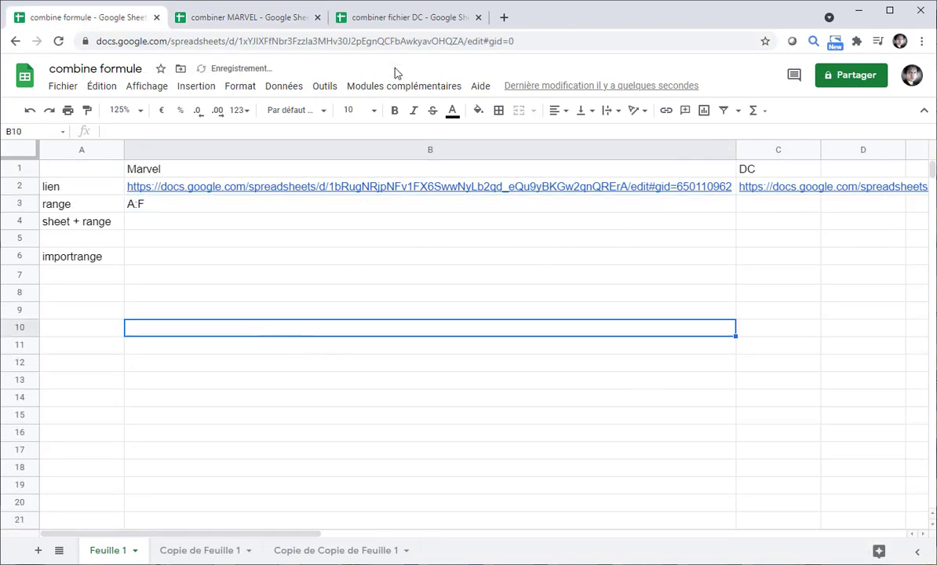
click(419, 17)
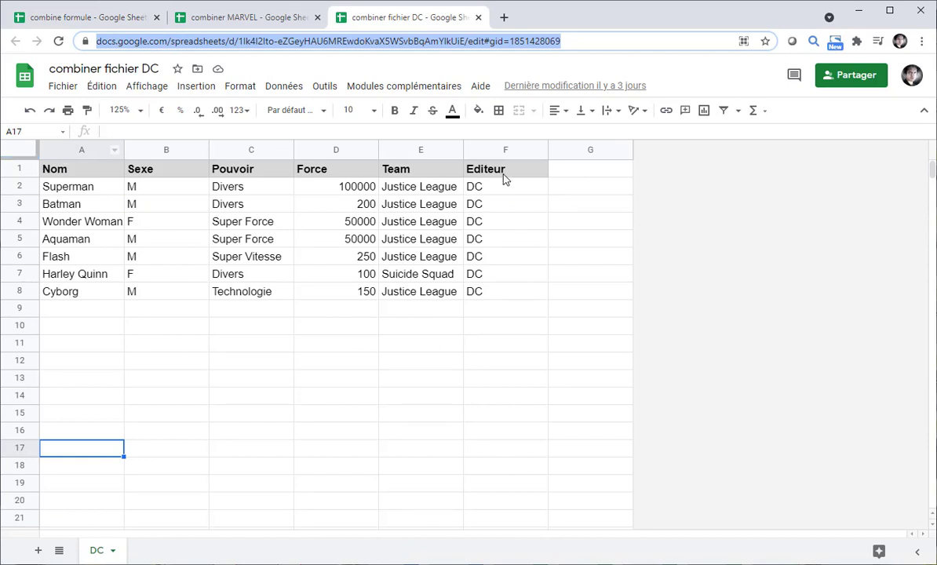
click(115, 19)
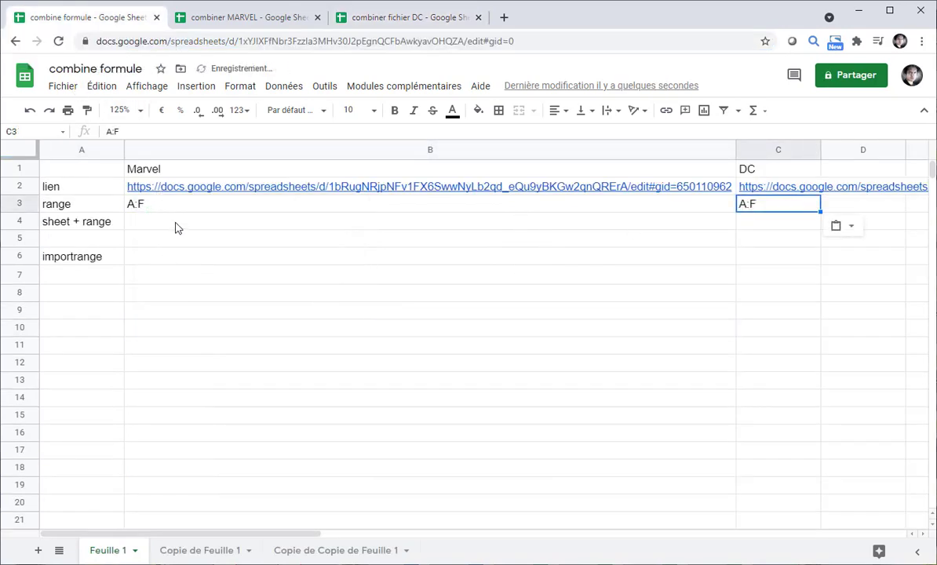
Check the tab name in combiner MARVEL and enter MARVEL!A:F in the Marvel sheet + range cell
click(175, 228)
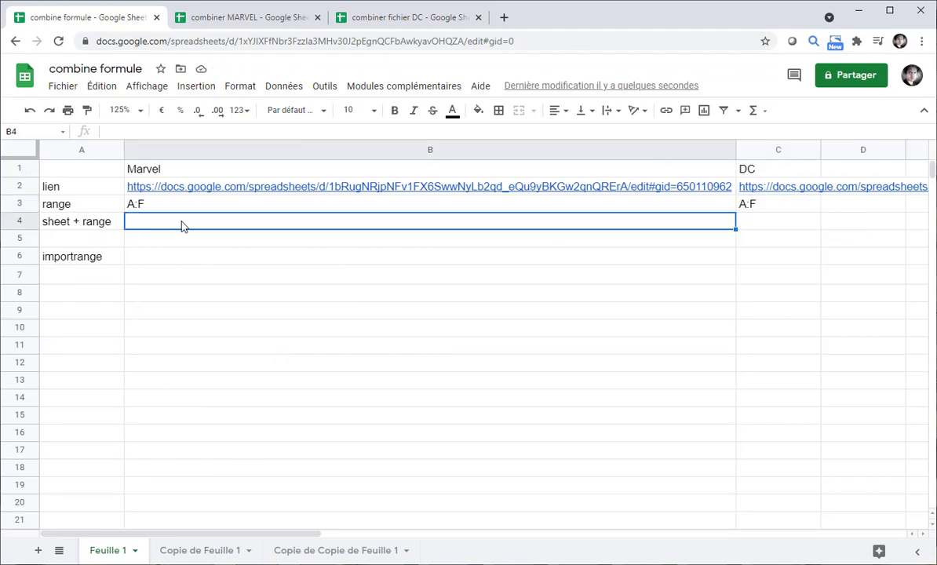
click(265, 23)
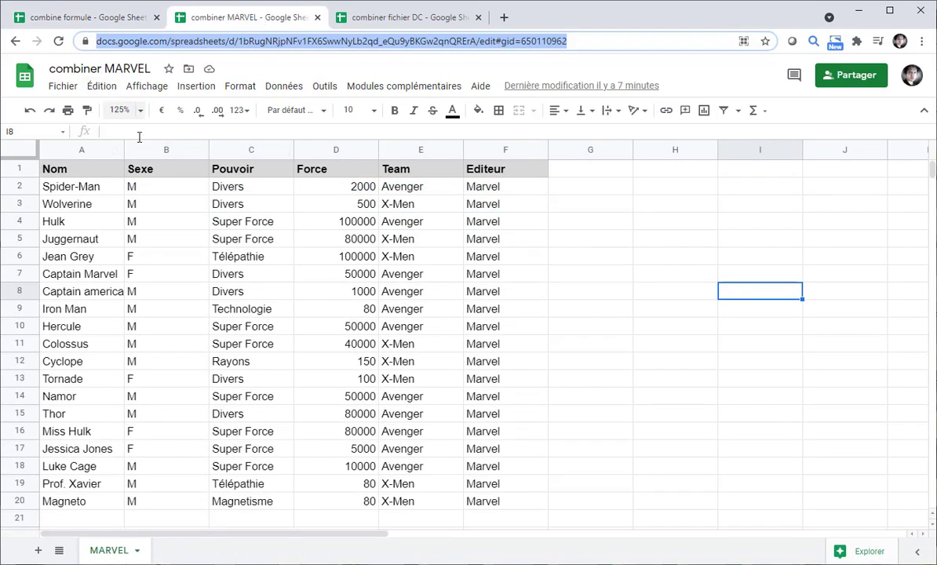
click(122, 19)
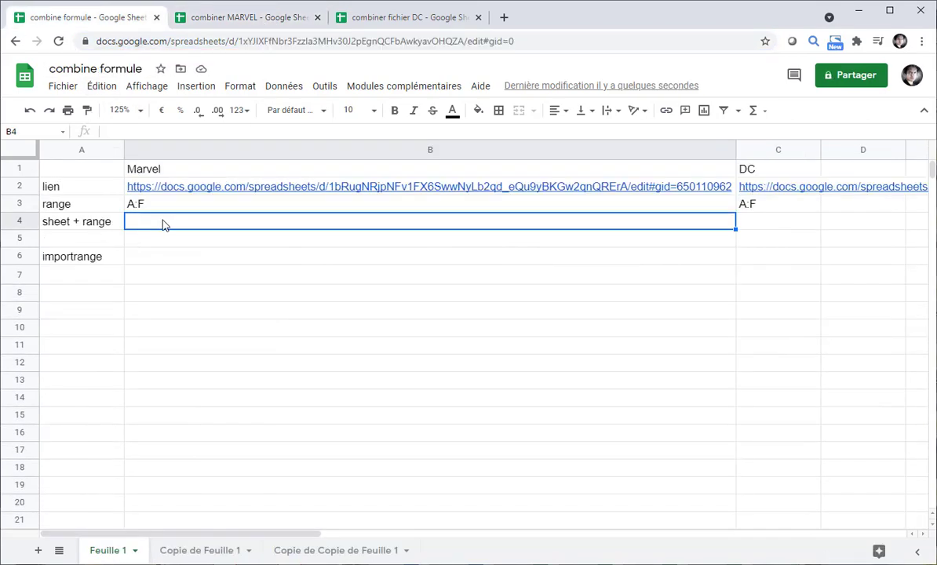
key(ctrl+v)
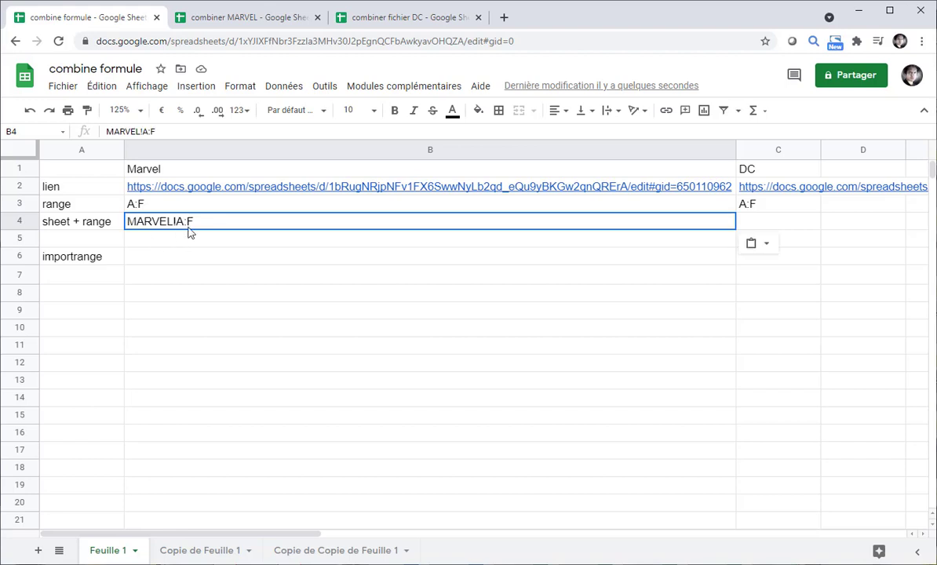
click(235, 381)
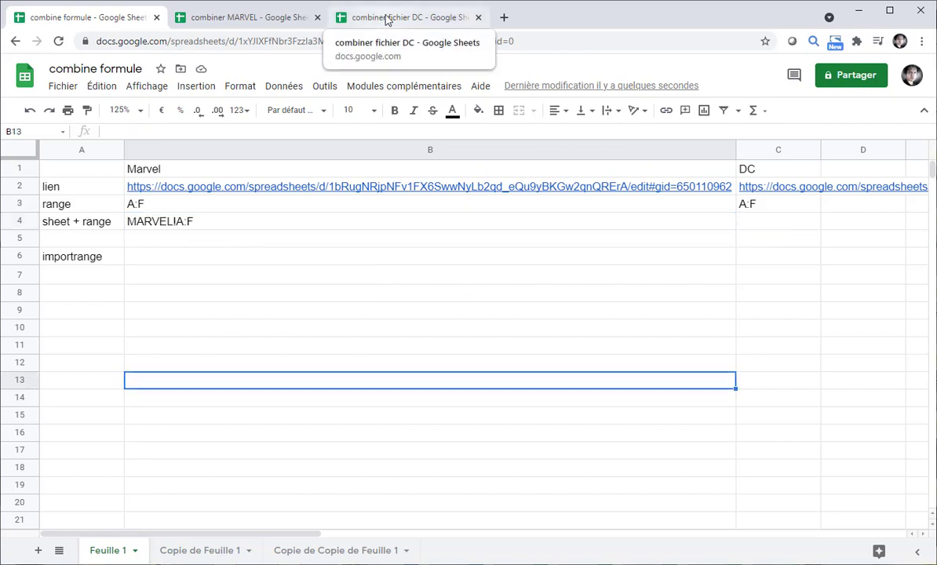
Check the tab name in combiner fichier DC and enter DC!A:F in the DC sheet + range cell
click(387, 20)
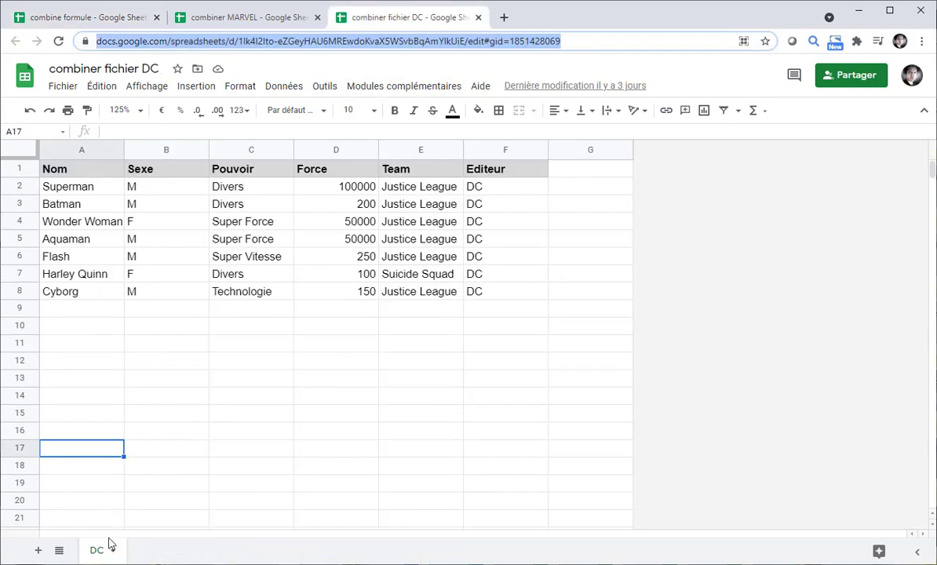
click(130, 21)
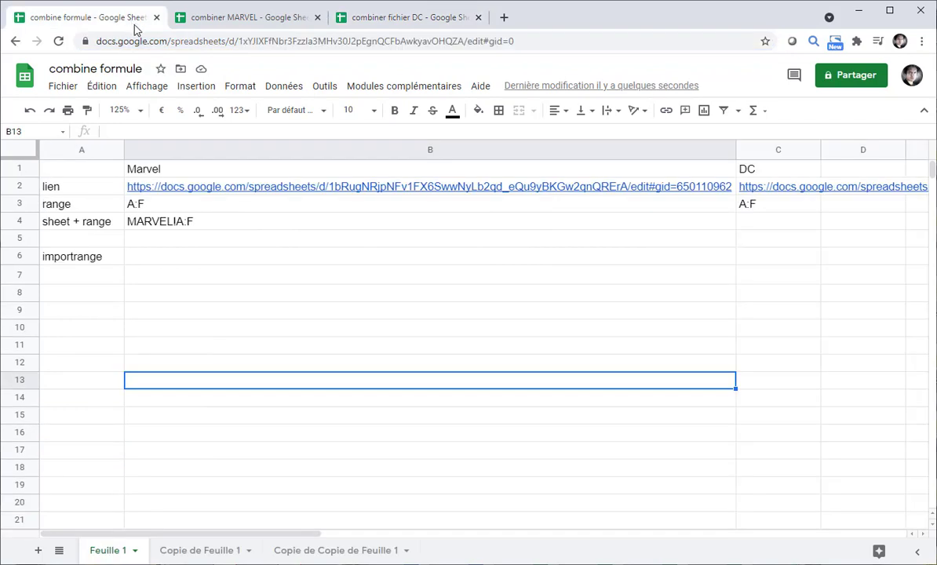
click(745, 238)
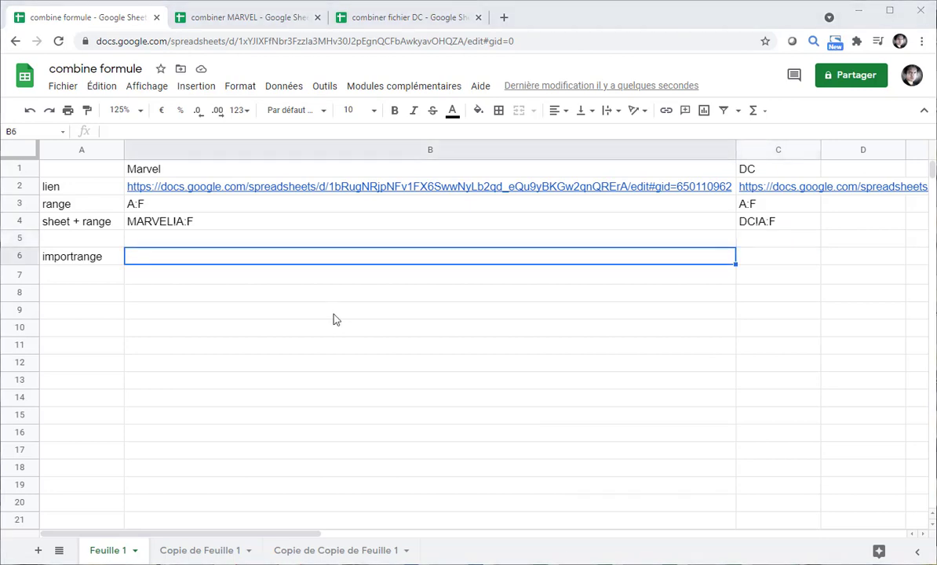
Import the Marvel data into B6 with =IMPORTRANGE(B2;B4) and check the imported rows
text(=IMPORTRANGE()
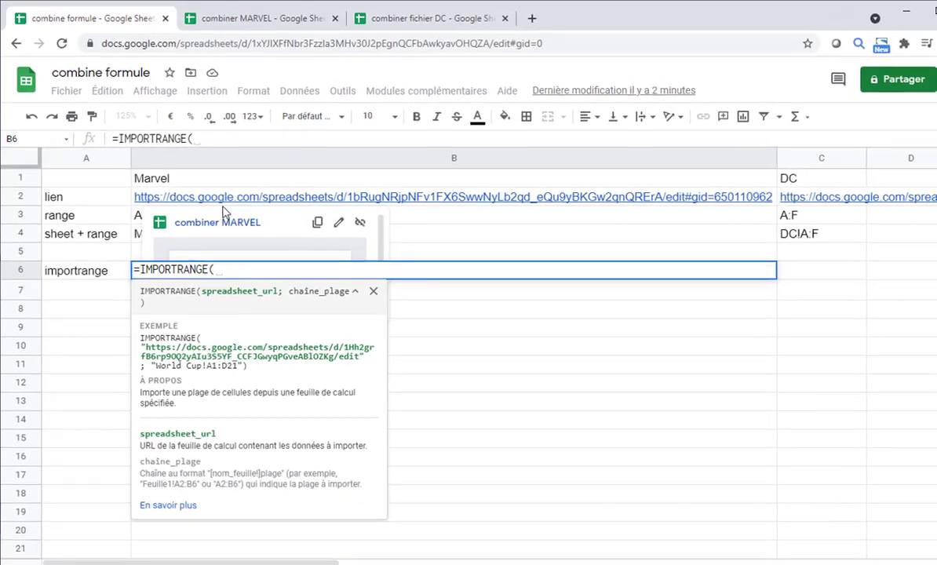
text(B2)
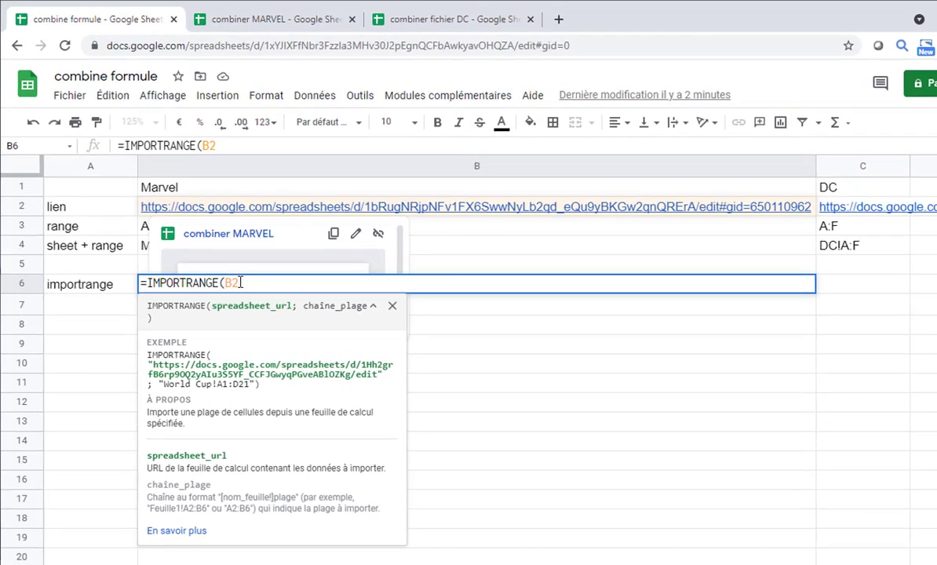
text(;)
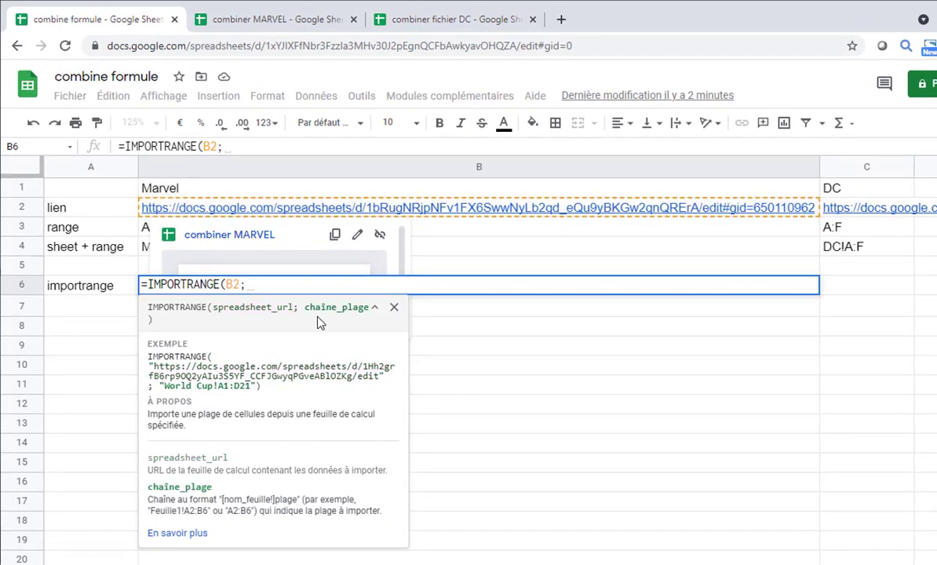
click(392, 309)
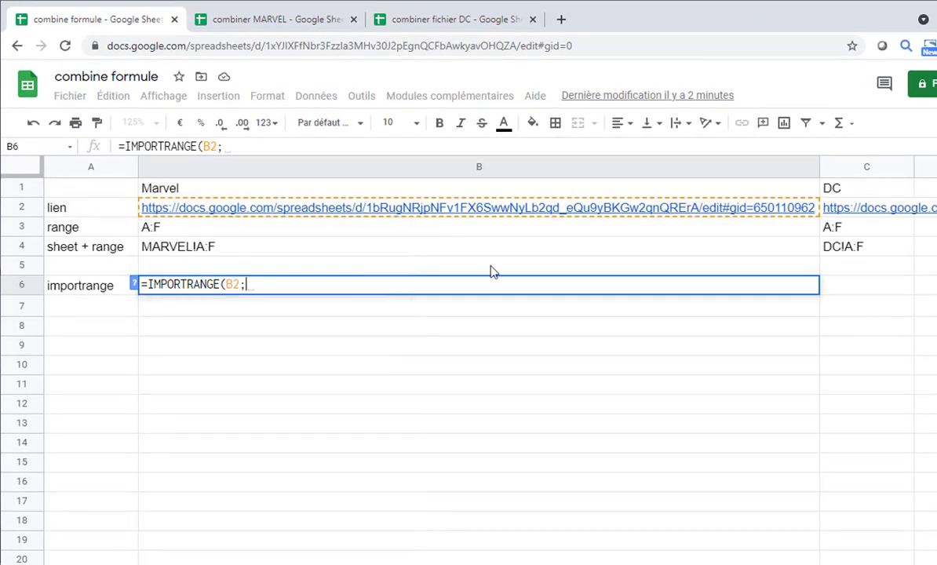
click(259, 251)
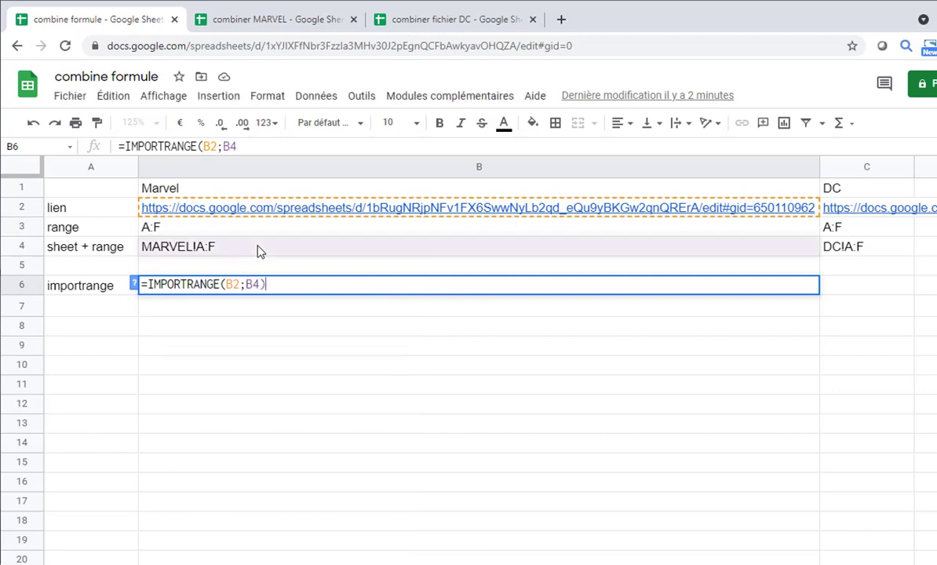
text())
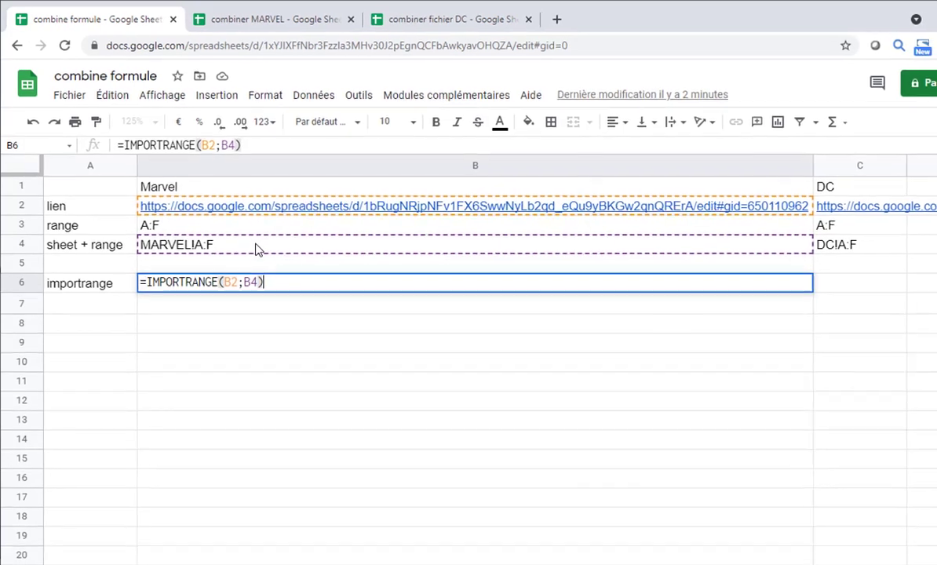
key(Return)
scroll(409, 322, down, 2)
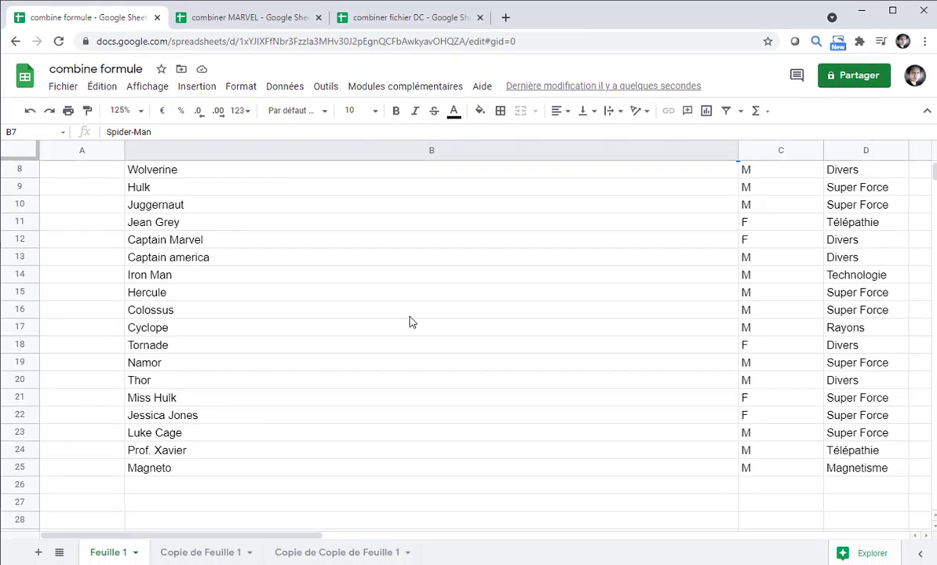
scroll(409, 322, up, 3)
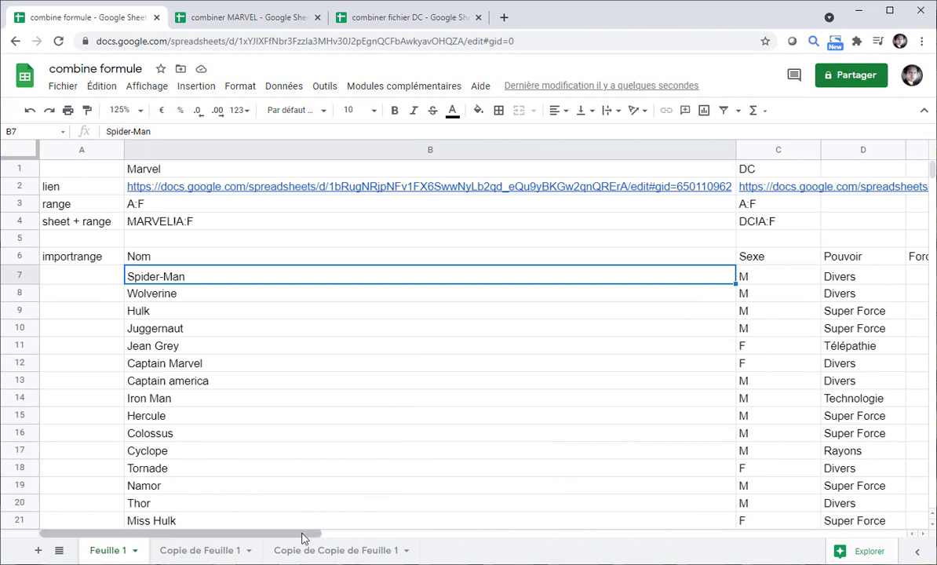
Extend the B6 formula to stack the DC import under the Marvel one: ={IMPORTRANGE(B2;B4);IMPORTRANGE(C2;C4)}
click(265, 261)
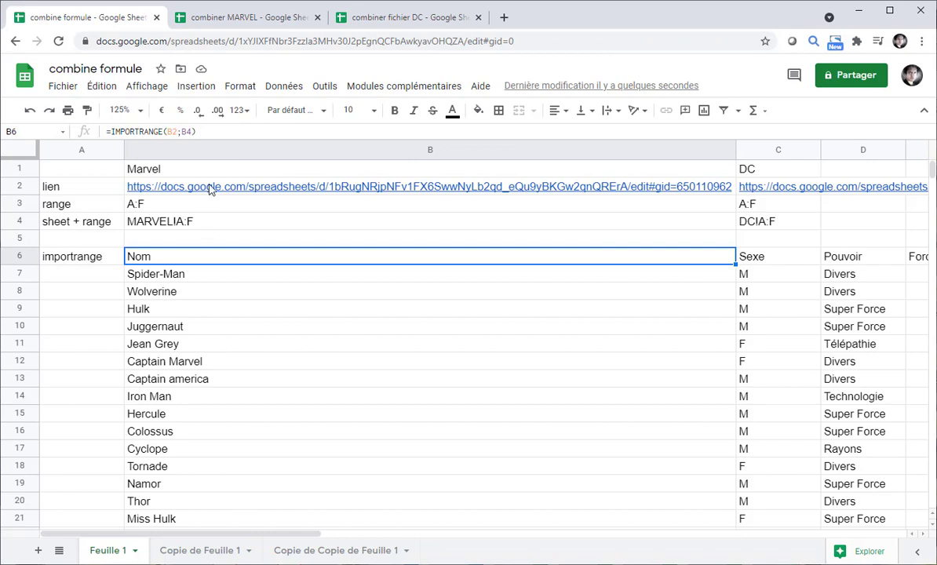
click(220, 132)
text(;)
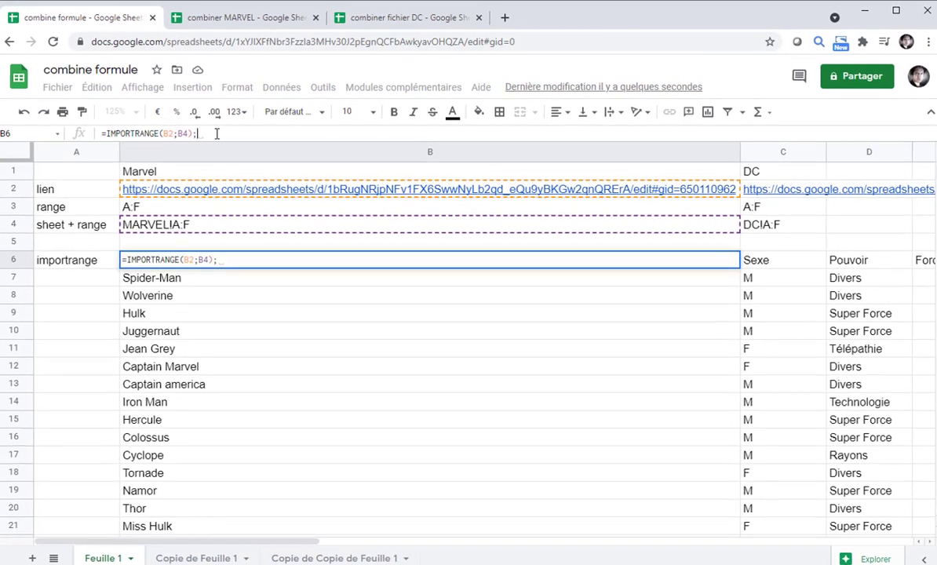
text(IMPO)
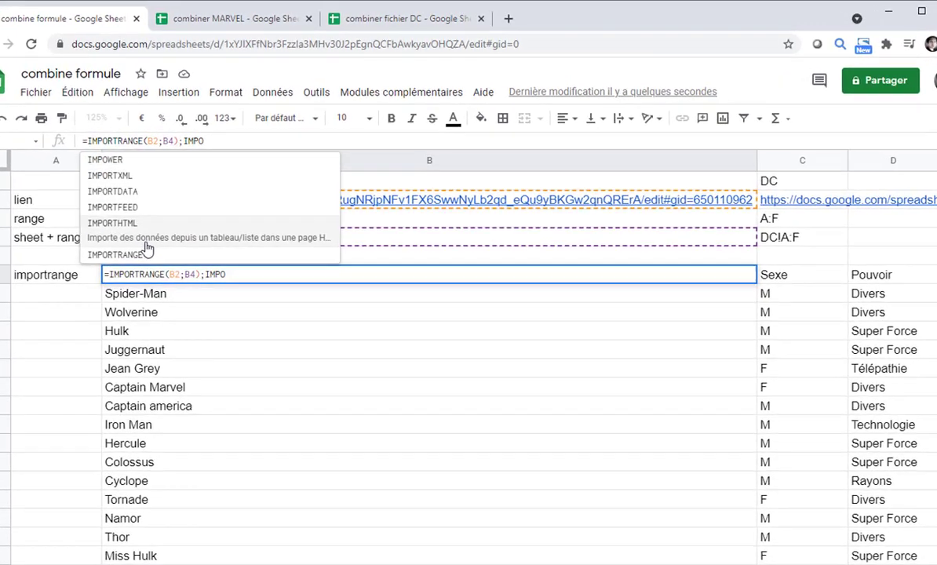
click(153, 257)
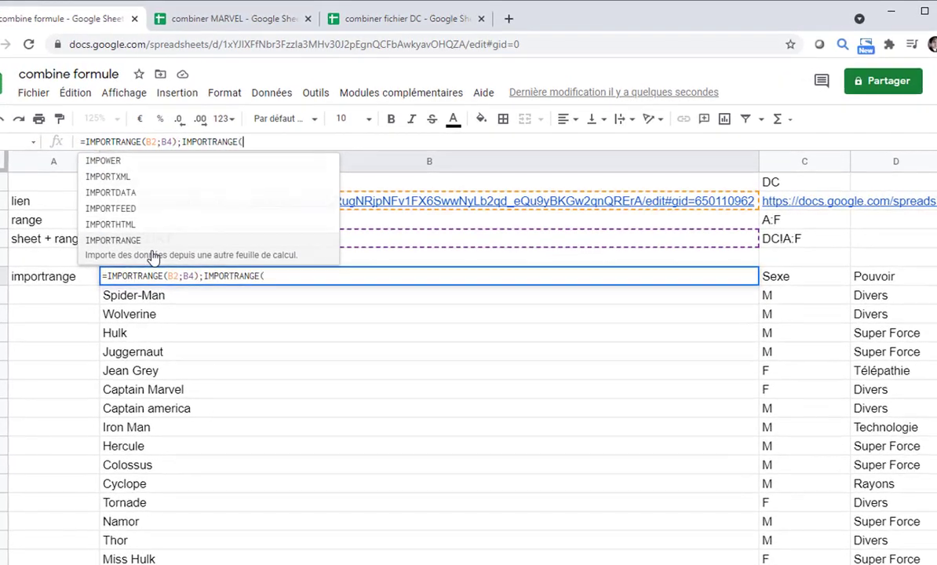
click(258, 140)
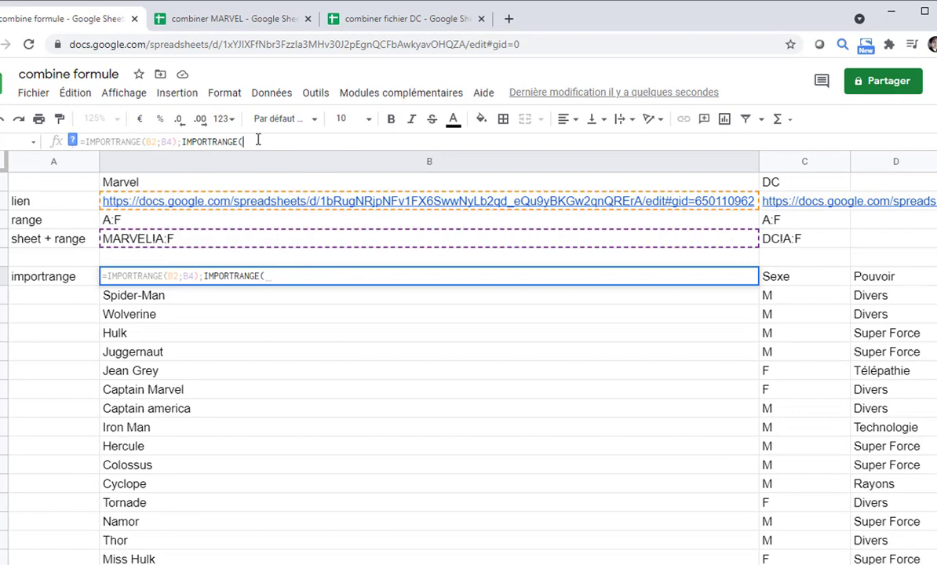
click(777, 205)
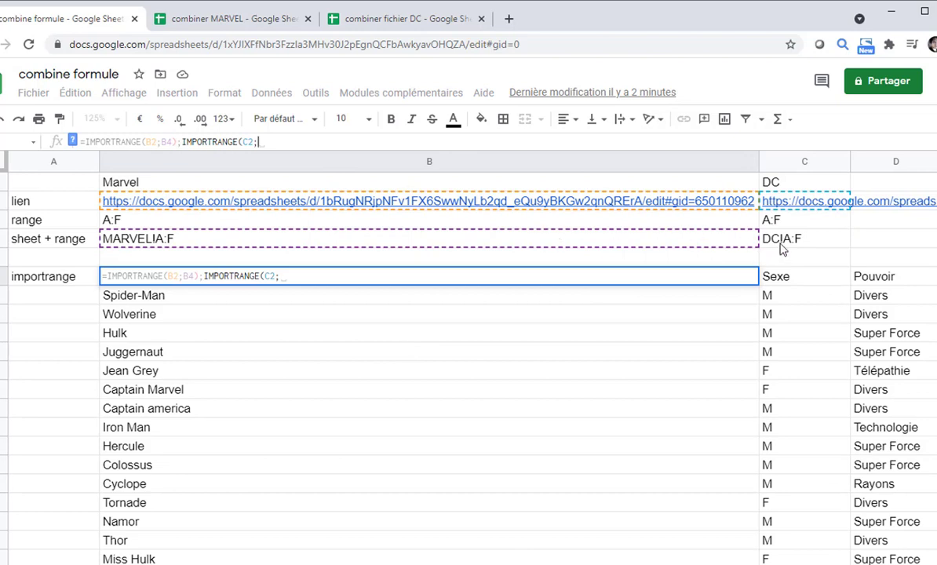
text(C4)
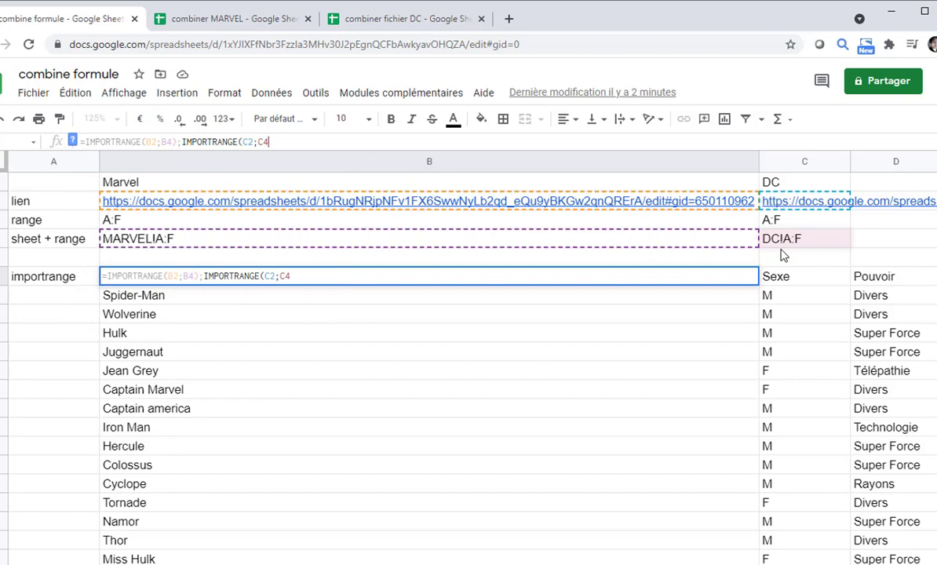
text())
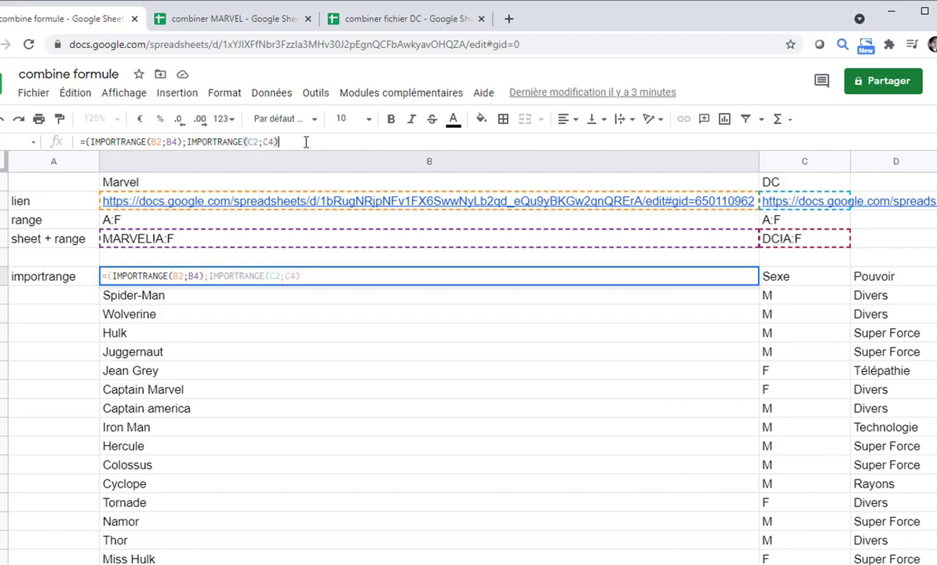
text(})
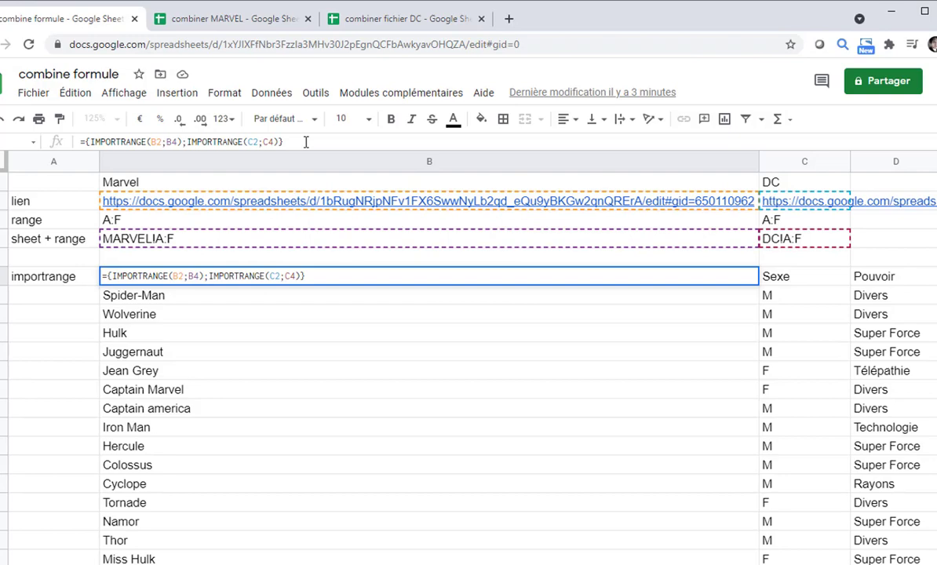
key(Return)
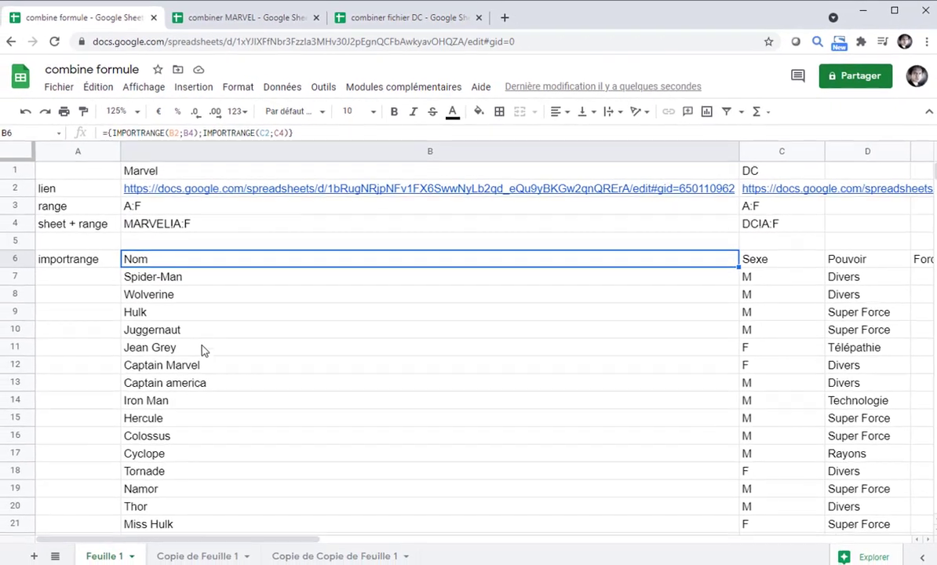
Examine the combined import down to the DC rows and review the array formula in B6
scroll(205, 351, down, 3)
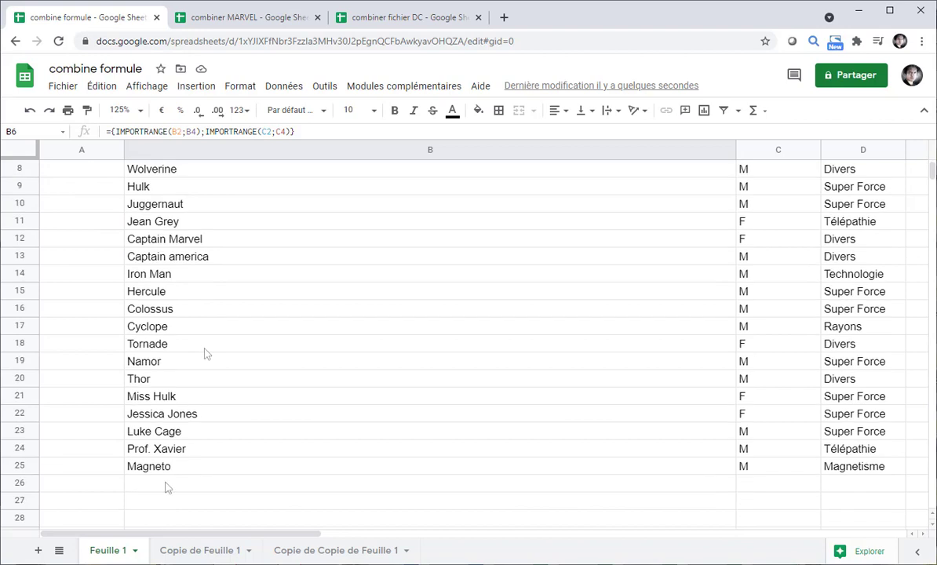
scroll(166, 484, down, 4)
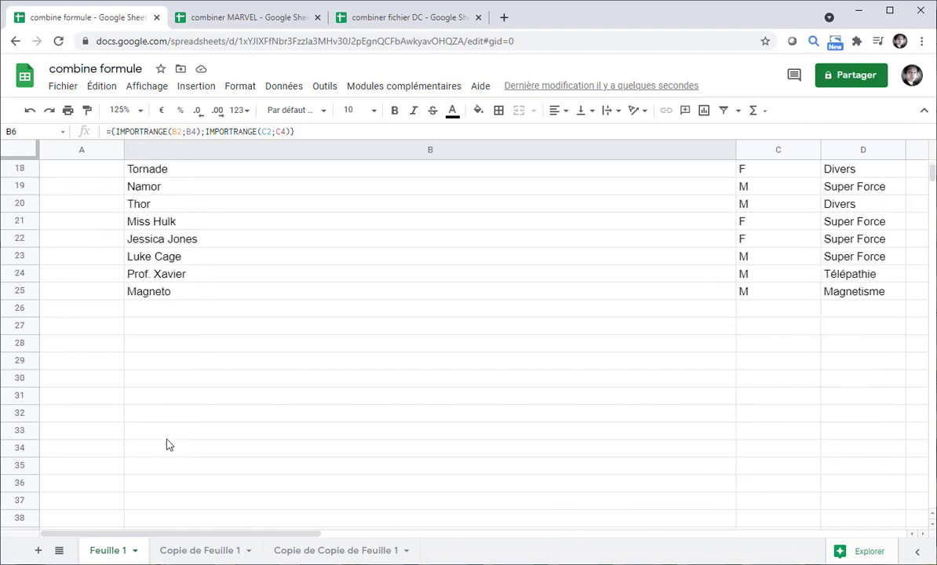
scroll(166, 445, down, 20)
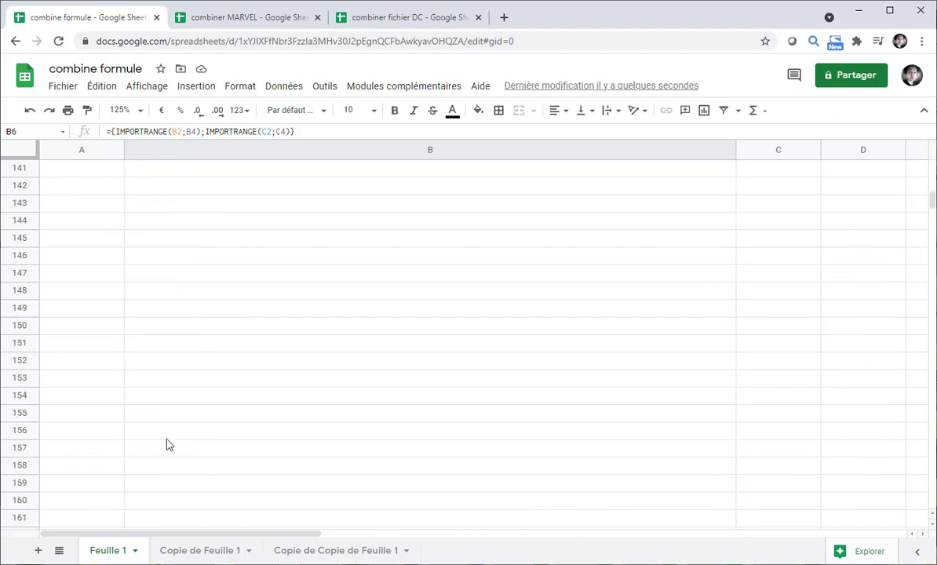
scroll(167, 445, down, 20)
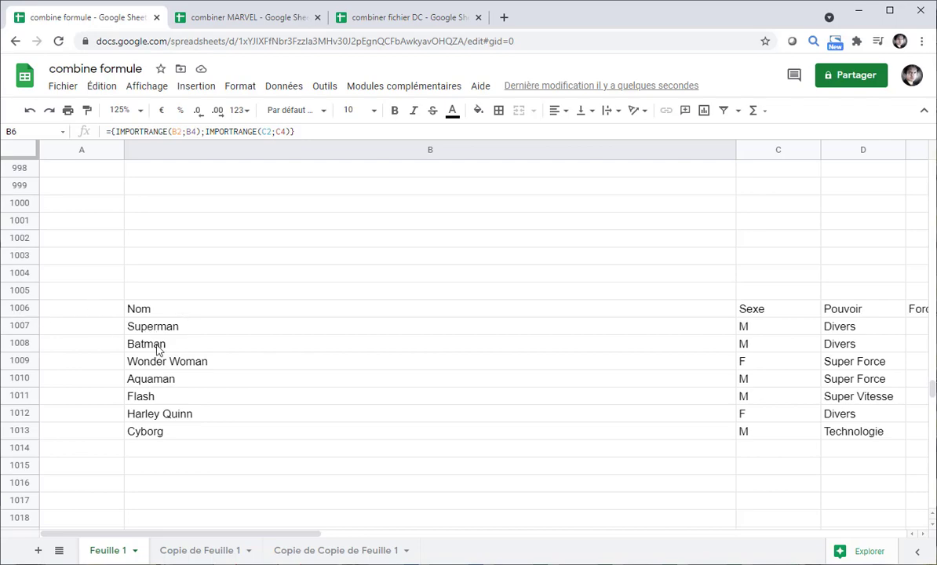
click(323, 132)
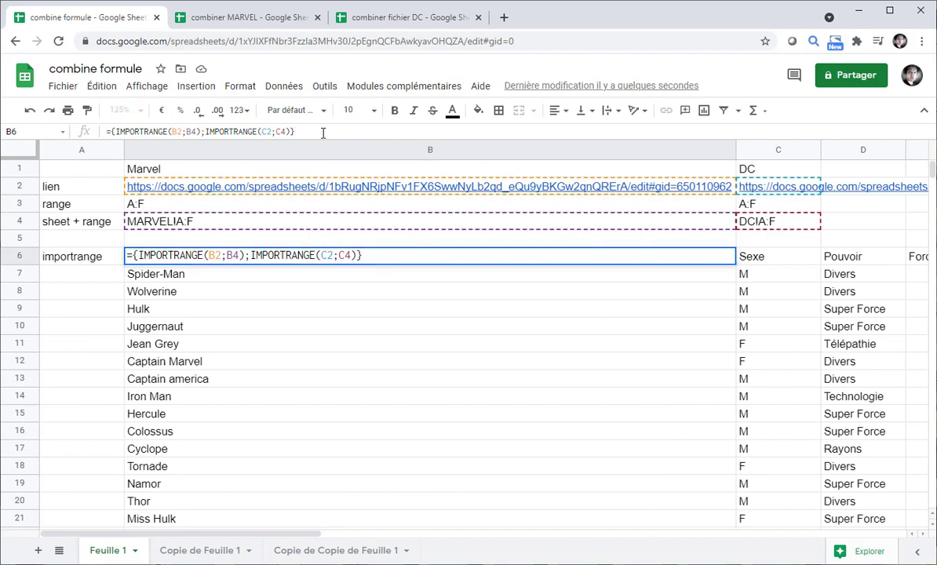
click(111, 132)
key(Return)
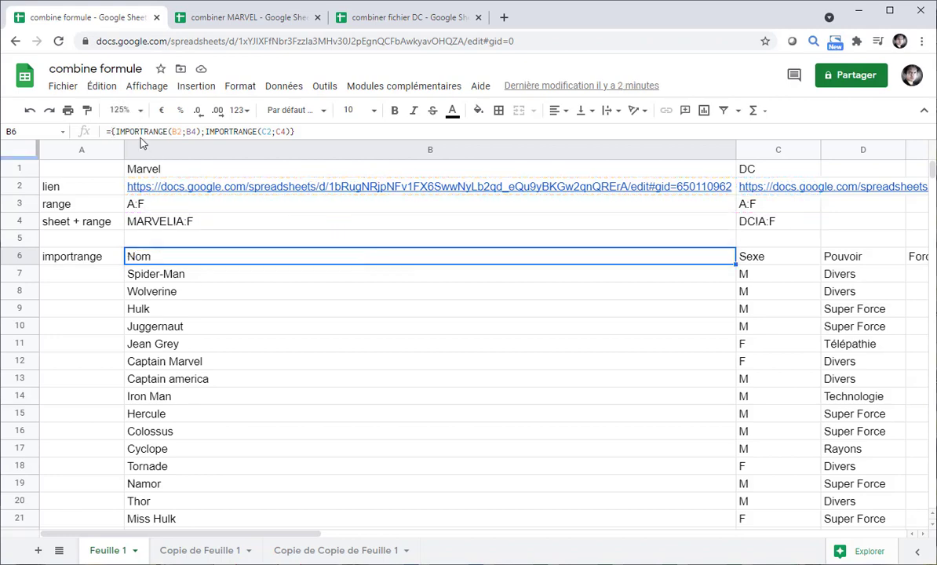
Wrap the array of both imports in B6 in a QUERY function, using it as the data argument
click(111, 132)
text(QUERY()
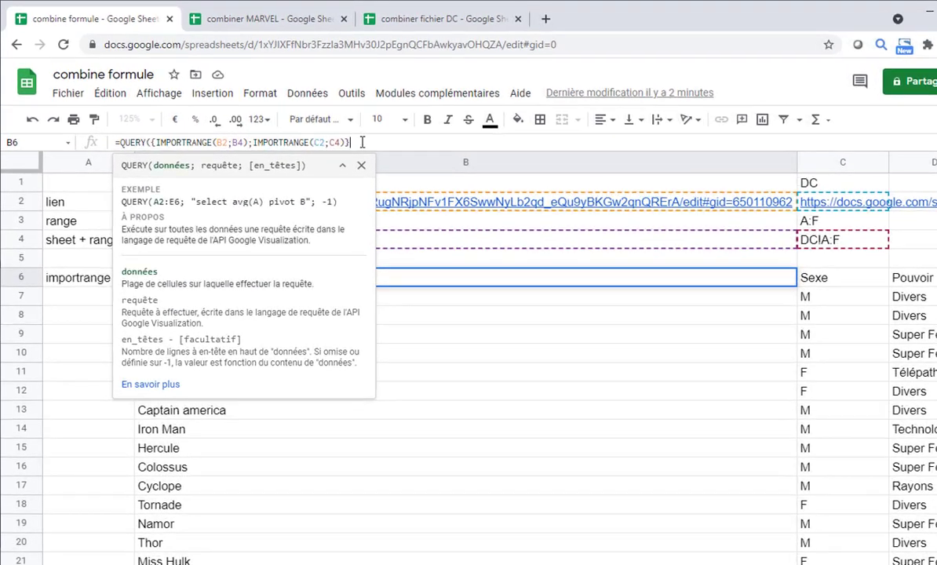
text(;)
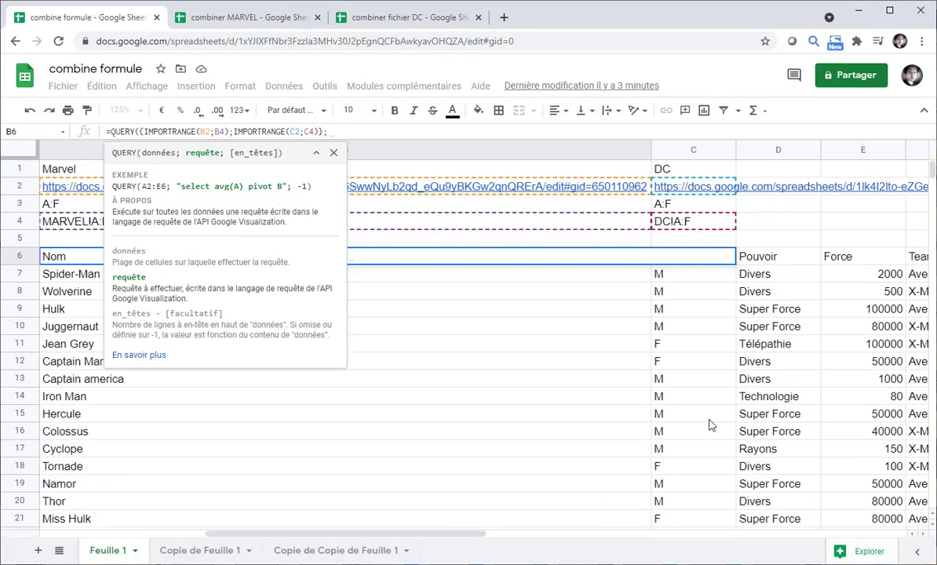
Complete the QUERY in B6 with "select * where Col4 > 0" to skip empty rows, and check the combined list
scroll(707, 375, down, 1)
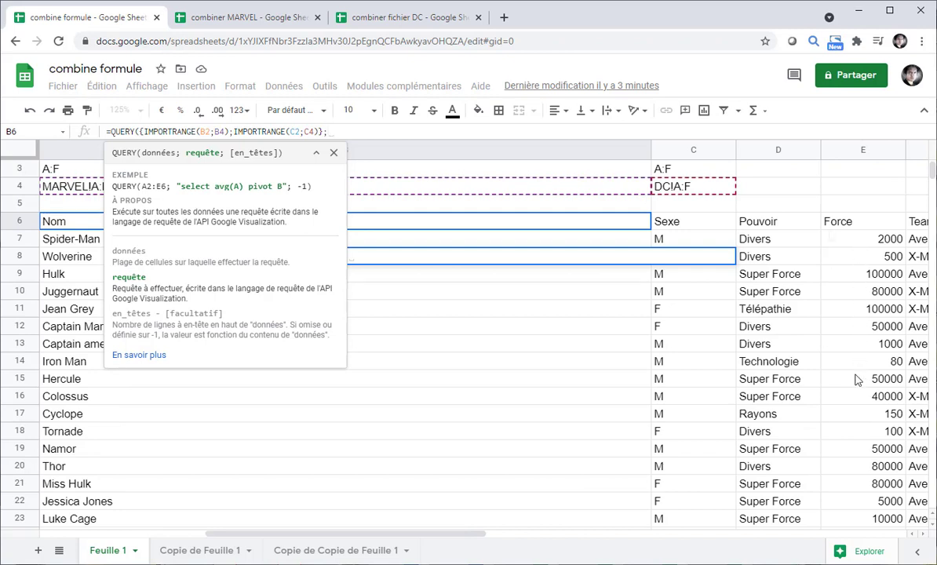
scroll(827, 290, down, 4)
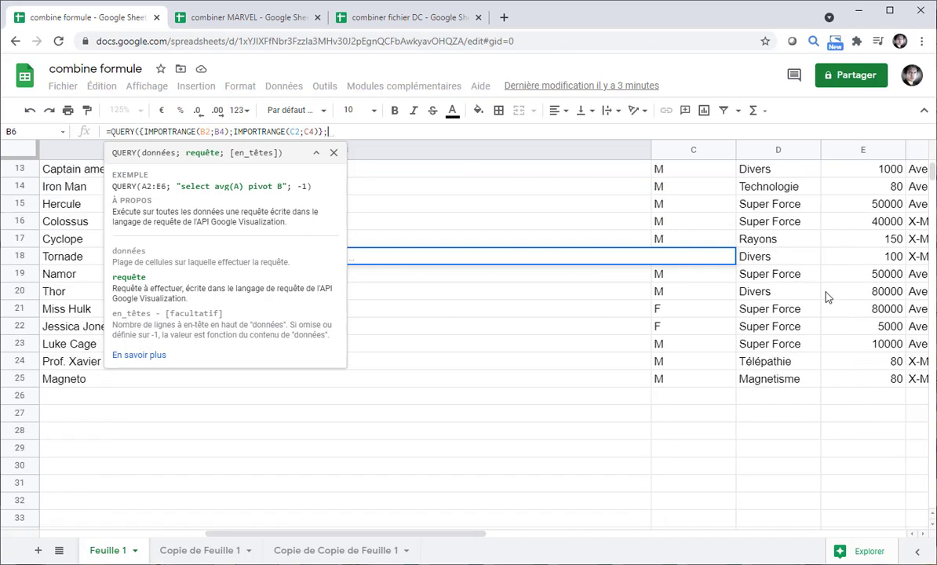
scroll(861, 402, down, 5)
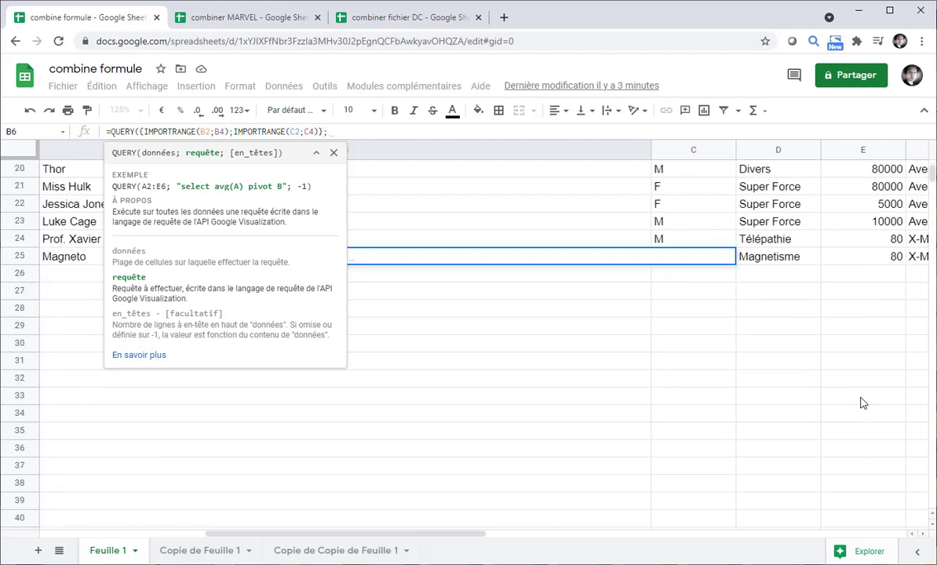
scroll(861, 402, up, 7)
scroll(861, 397, up, 3)
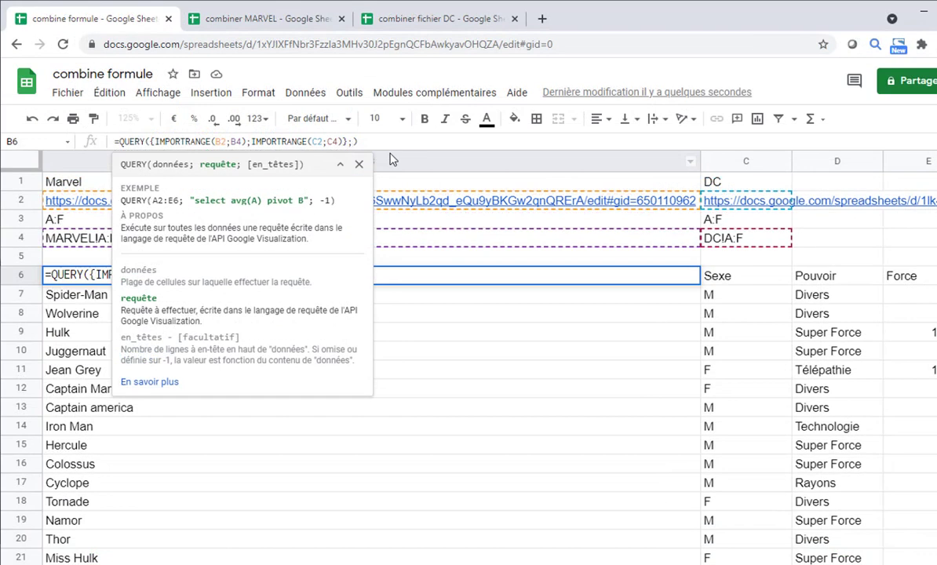
text(")
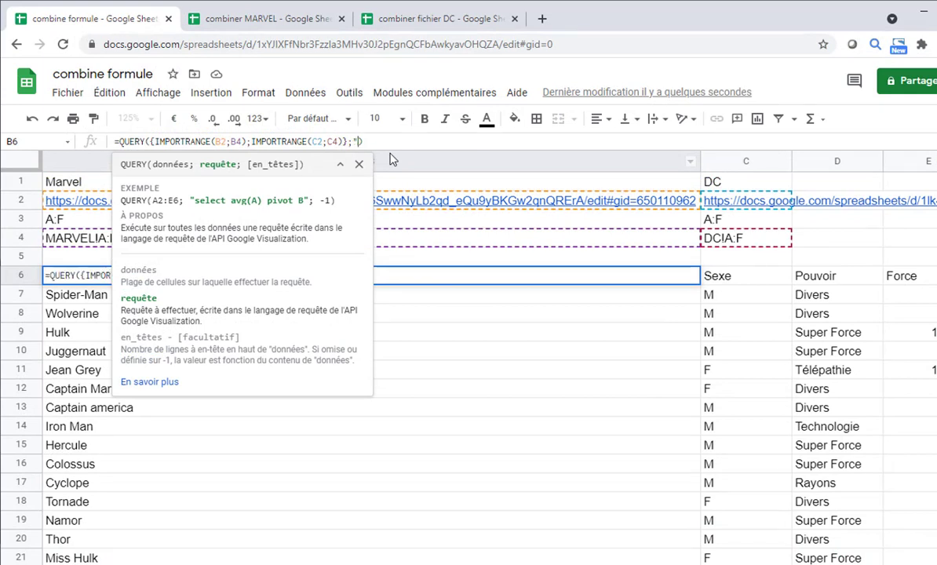
text(select )
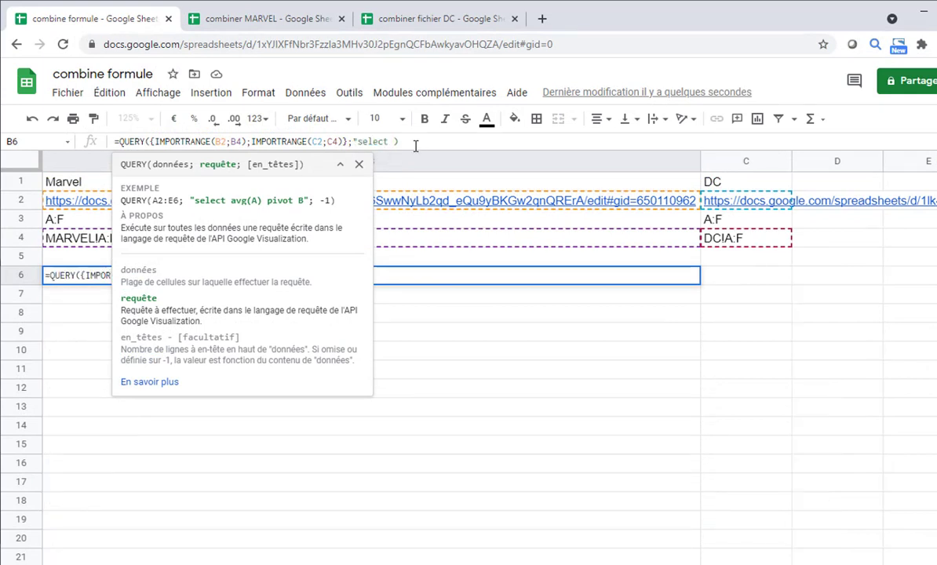
text(* where Col4)
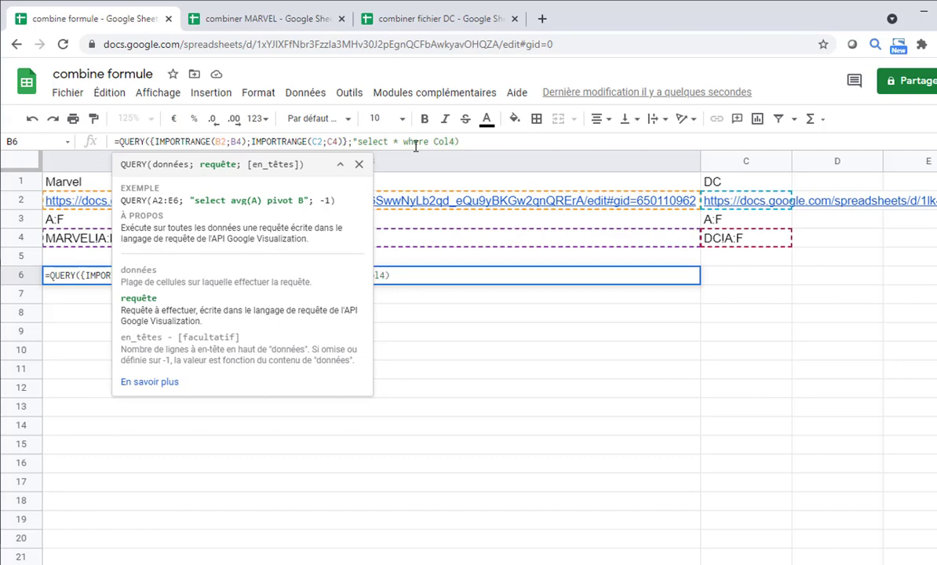
click(313, 21)
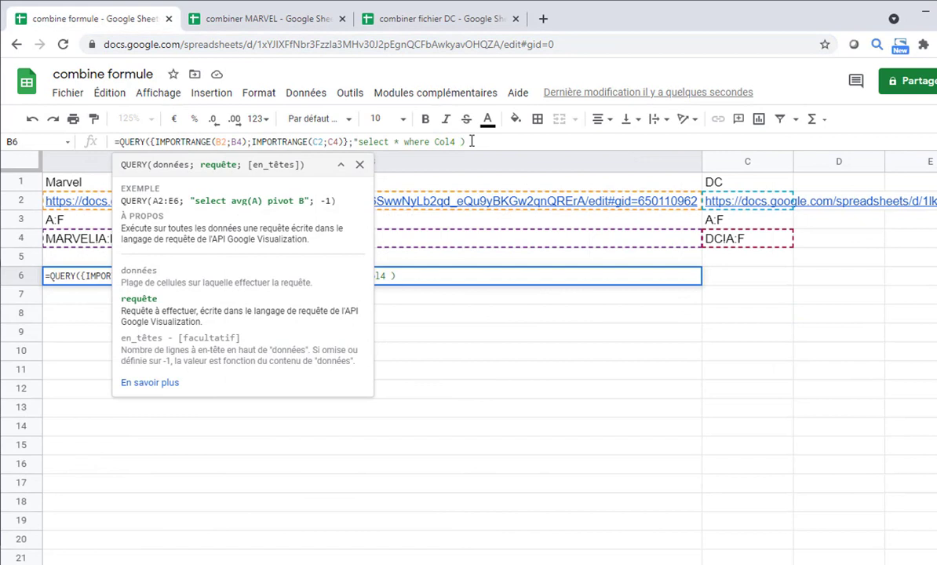
text(> 0")
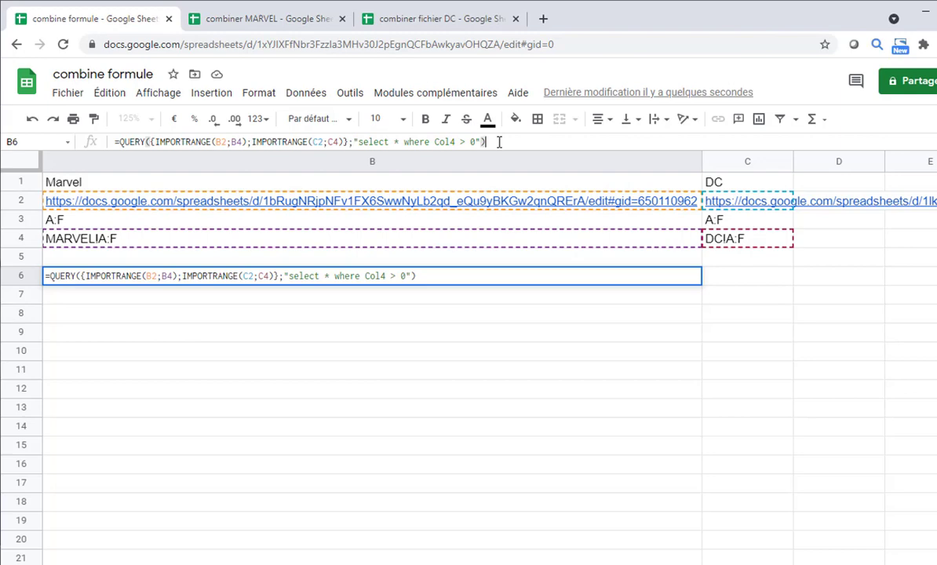
key(Return)
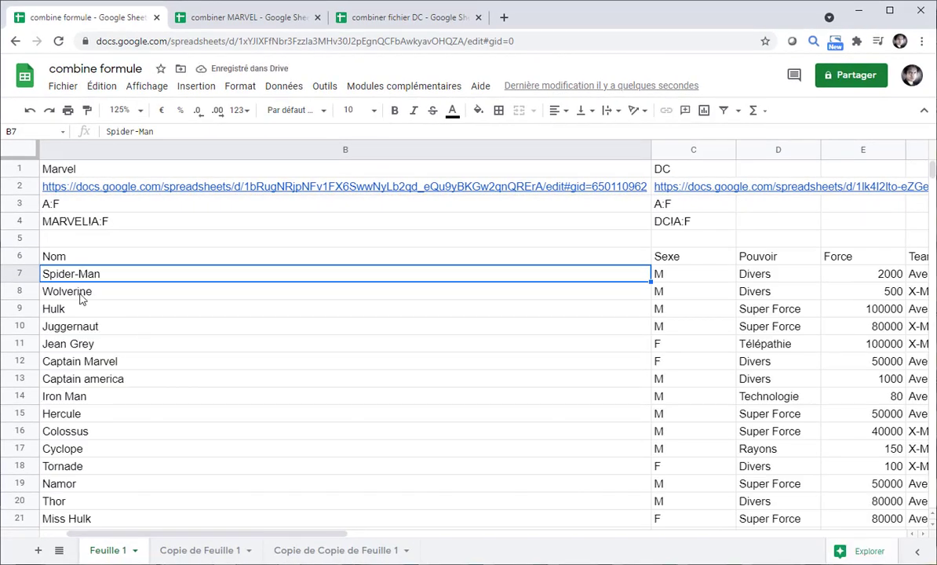
scroll(80, 298, down, 5)
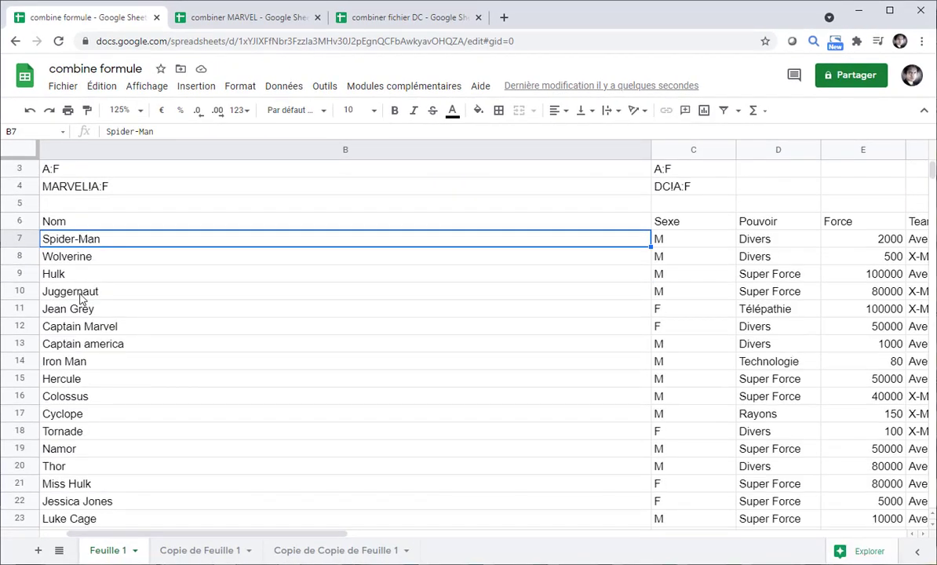
scroll(80, 298, down, 1)
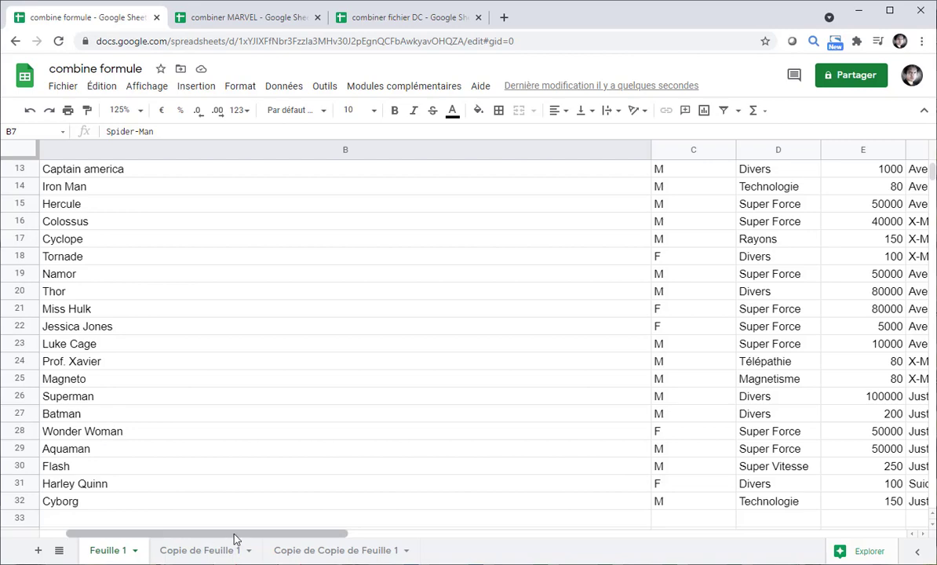
drag(235, 538, 477, 554)
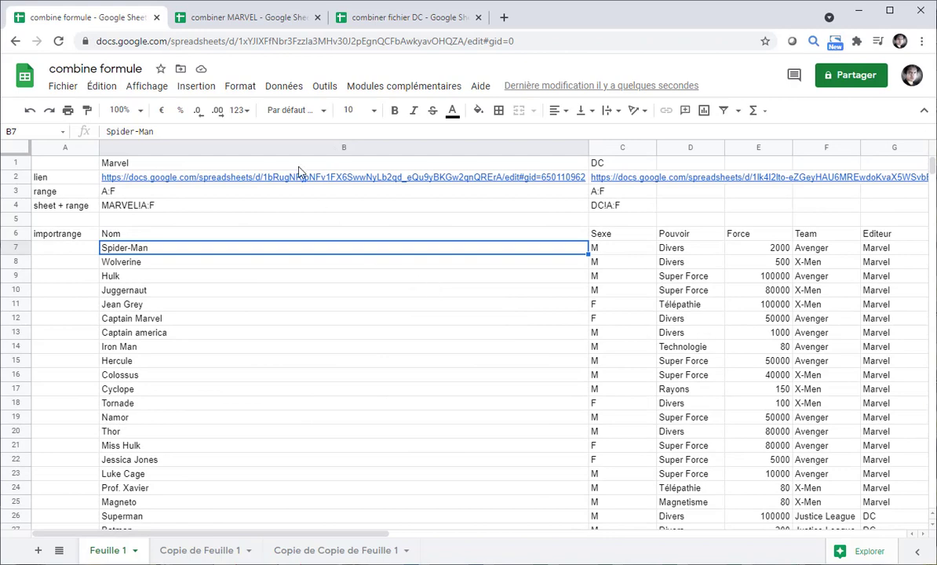
Set Wolverine's Force in D3 of the combiner MARVEL file to 100000 and check his row in the combined sheet
click(284, 23)
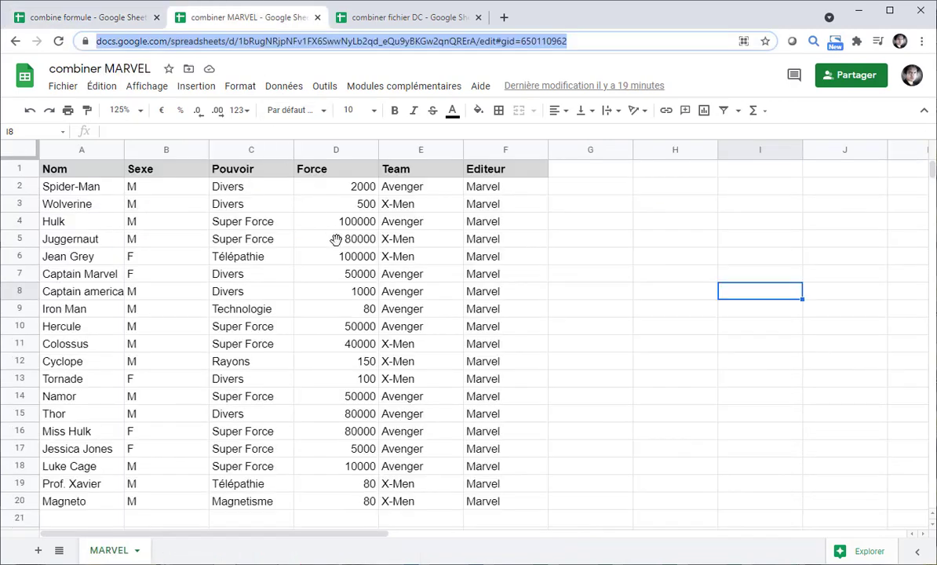
click(336, 209)
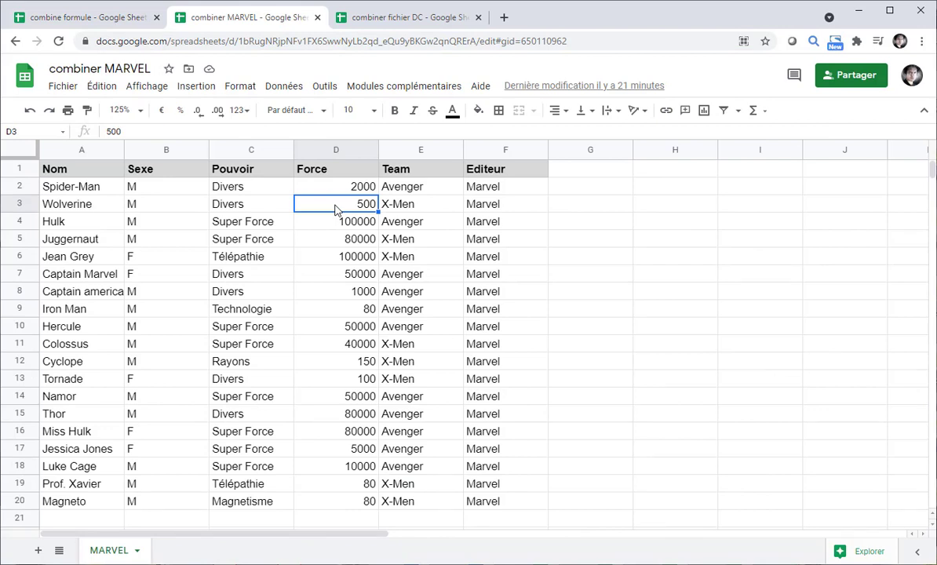
text(100)
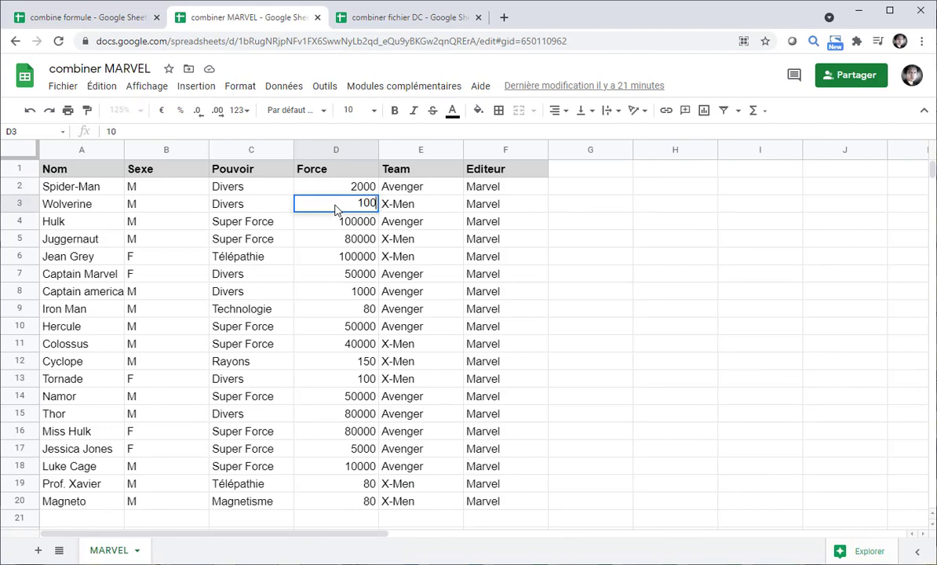
text(000)
key(Return)
click(112, 25)
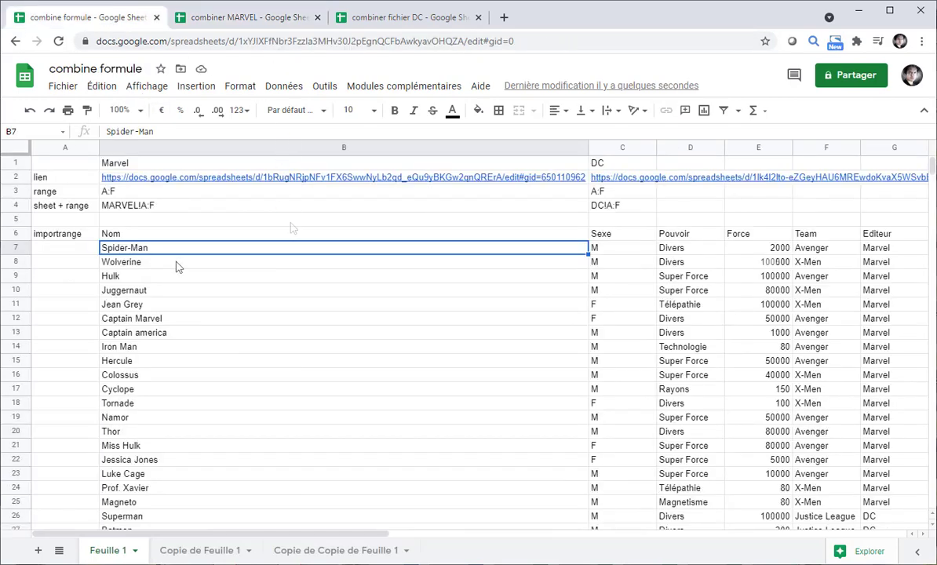
click(734, 262)
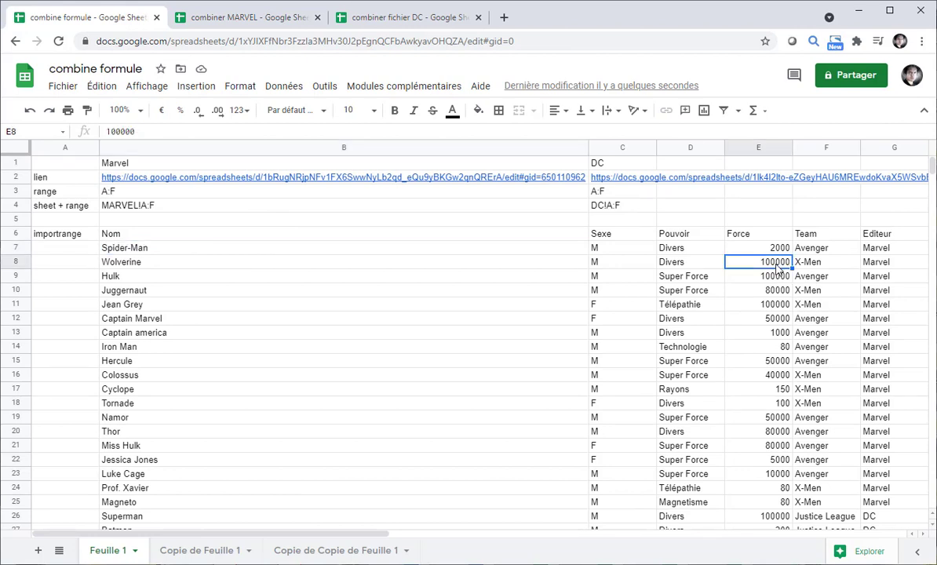
Change the QUERY condition in B6 so the query reads "select * where Col1 is not null"
click(393, 233)
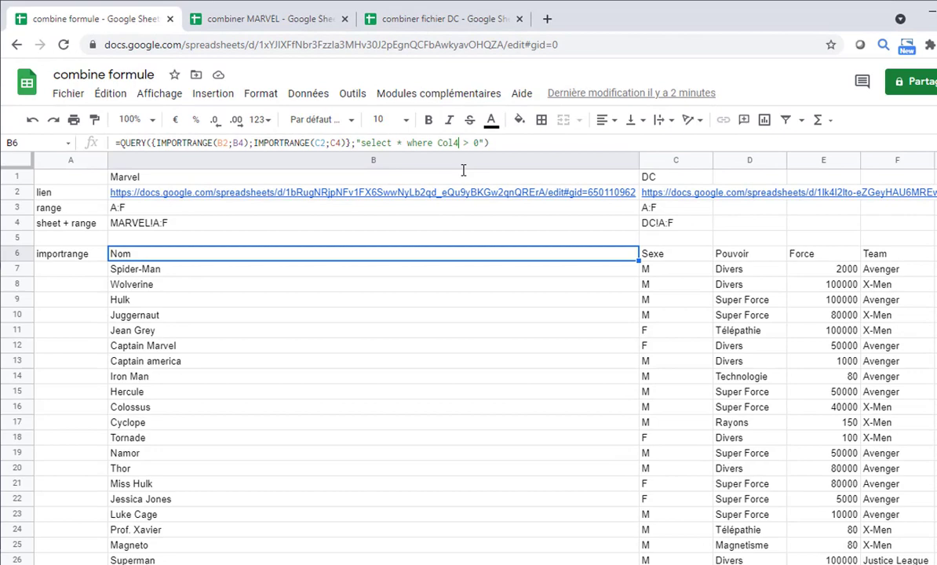
key(BackSpace)
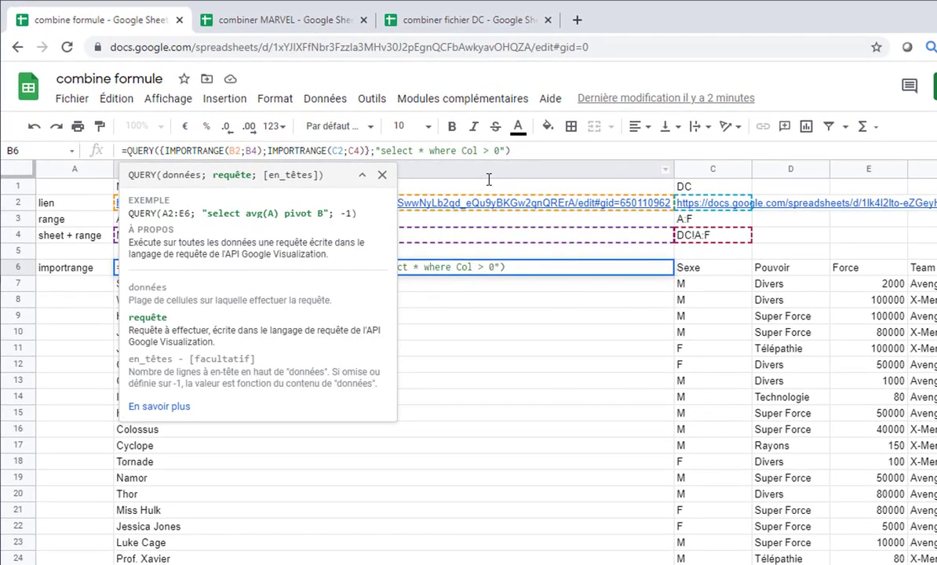
text(1)
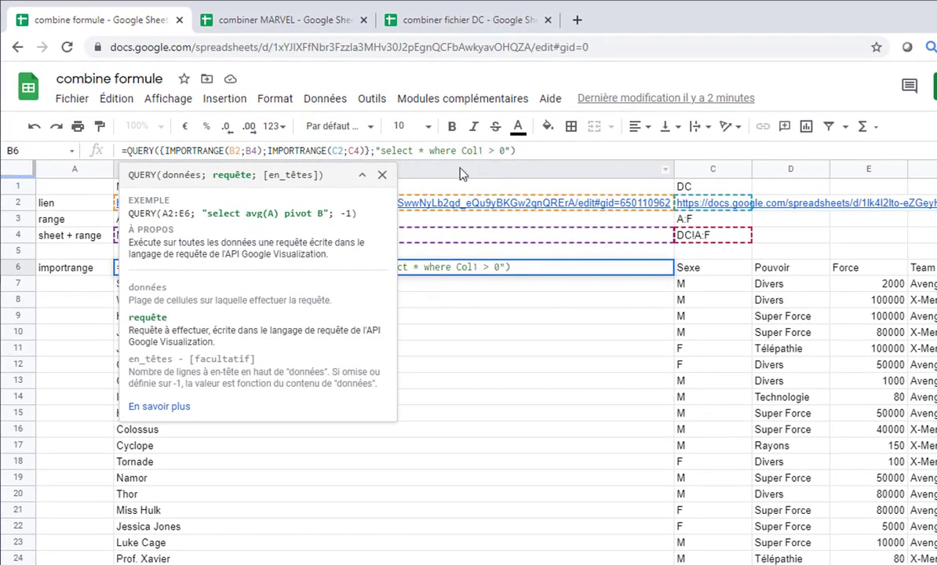
click(285, 20)
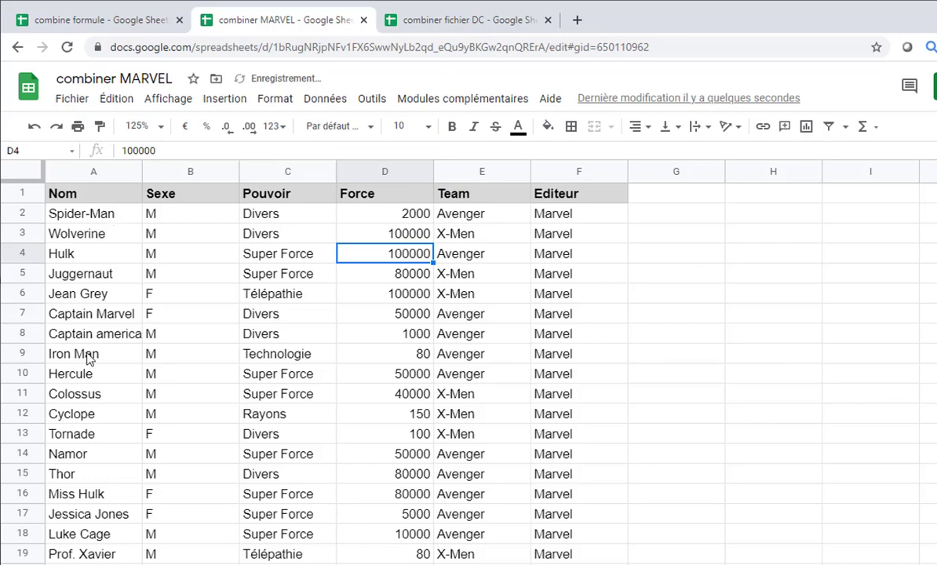
click(130, 21)
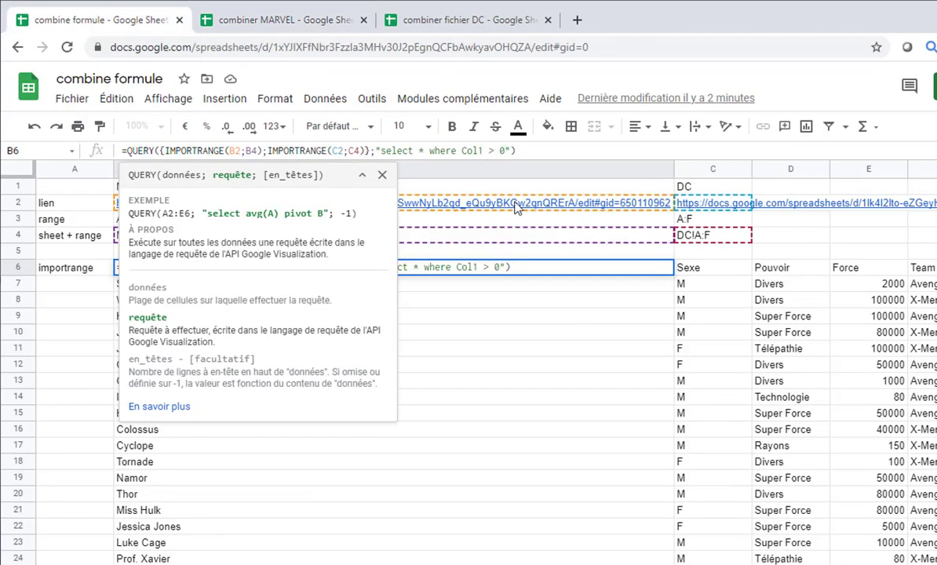
key(BackSpace)
key(BackSpace)
key(BackSpace)
text(is not null)
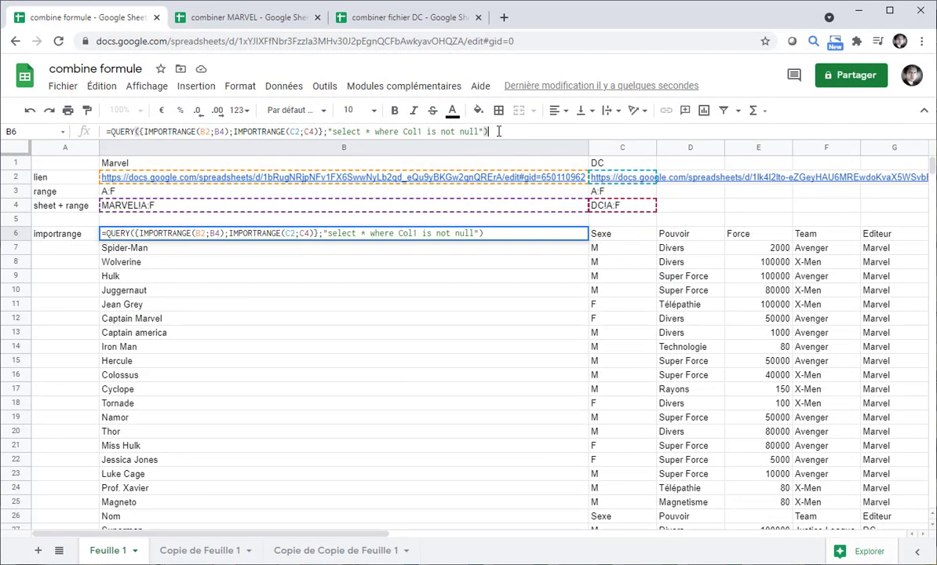
key(Return)
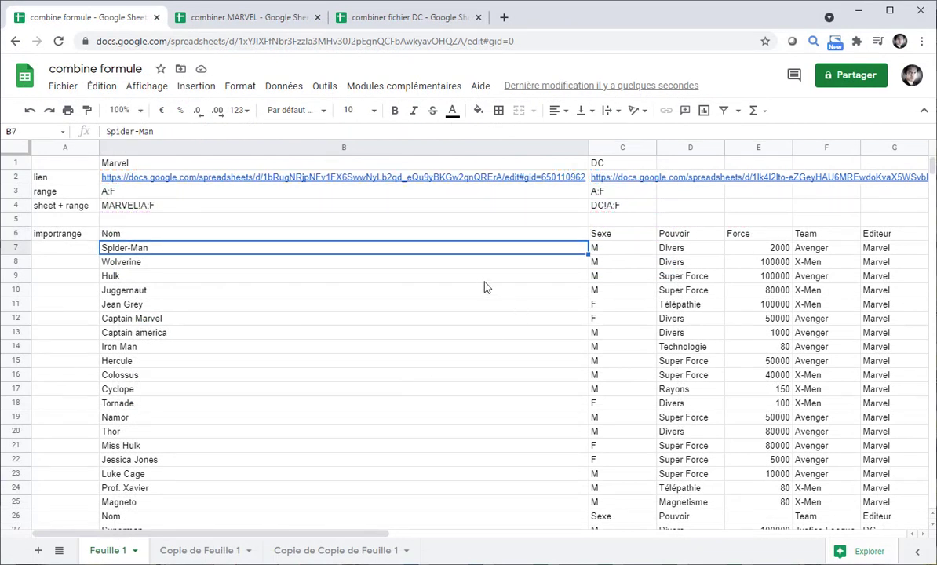
Examine where the Marvel rows meet the DC rows in the combined list and compare with the DC file's header row
scroll(722, 310, down, 3)
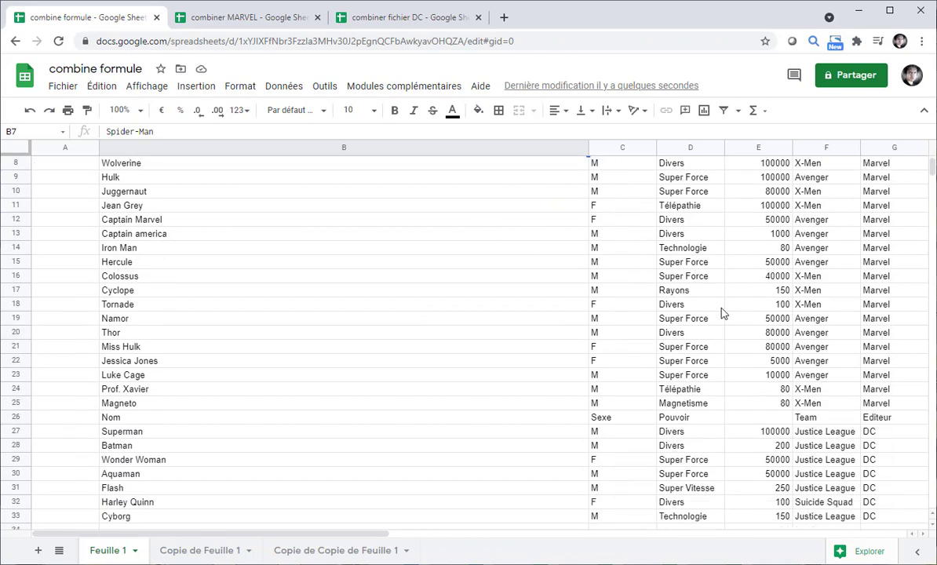
scroll(722, 312, down, 1)
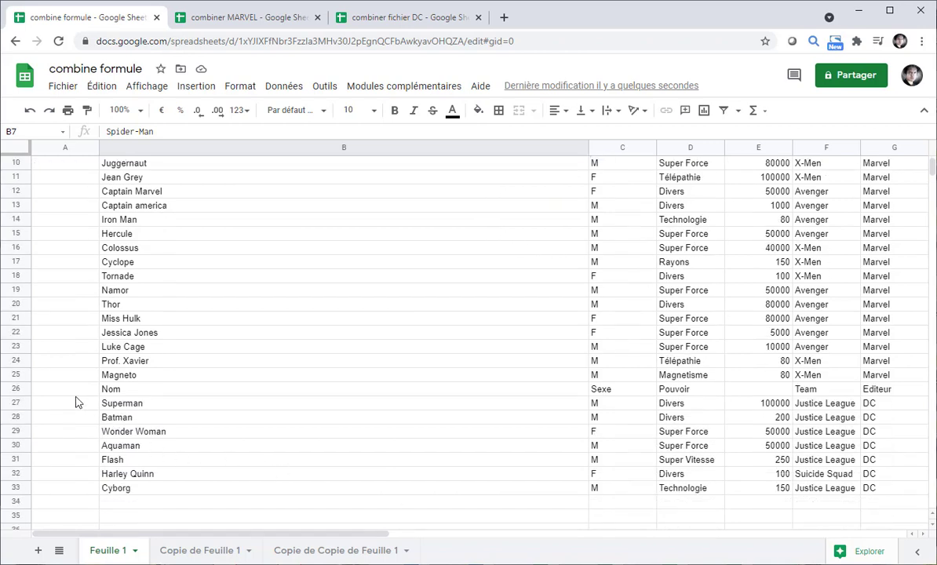
click(17, 393)
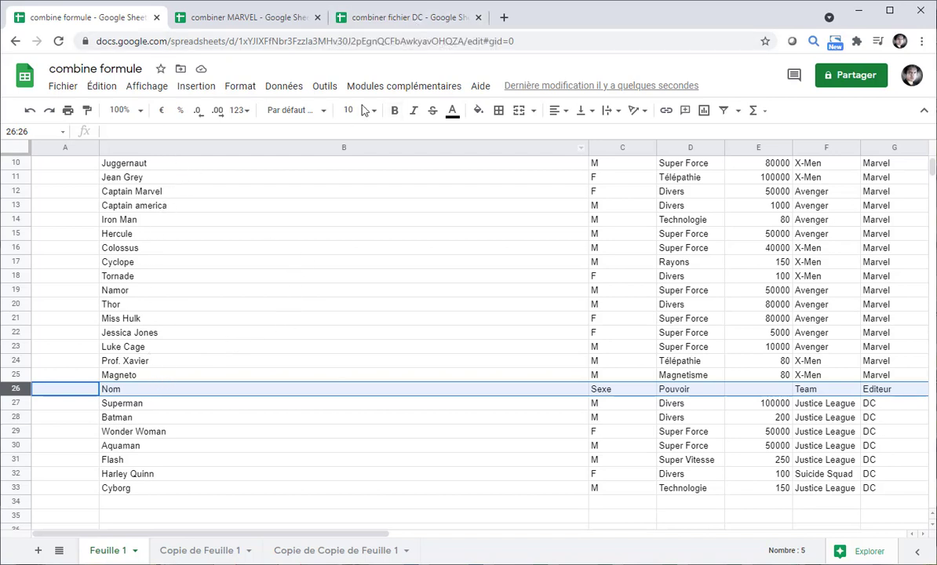
click(367, 22)
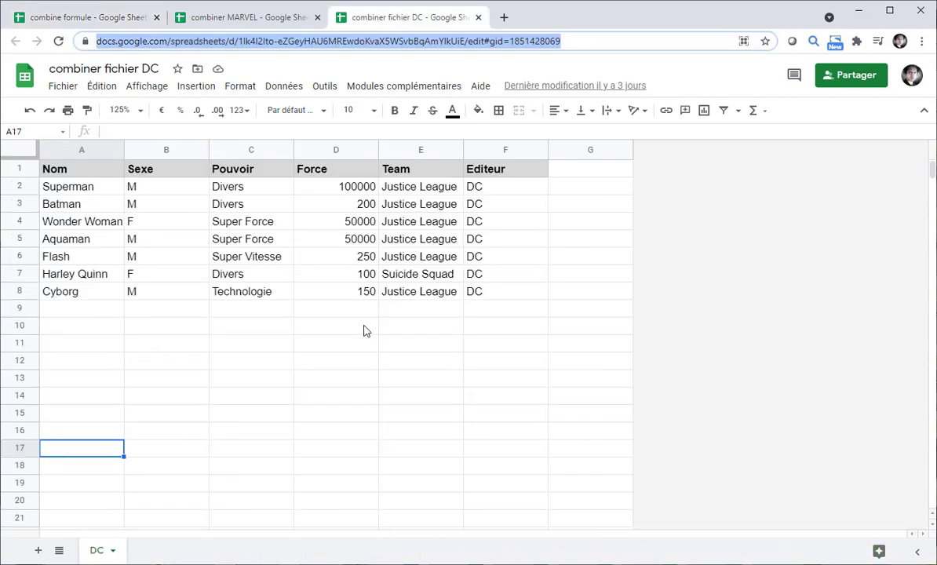
click(89, 174)
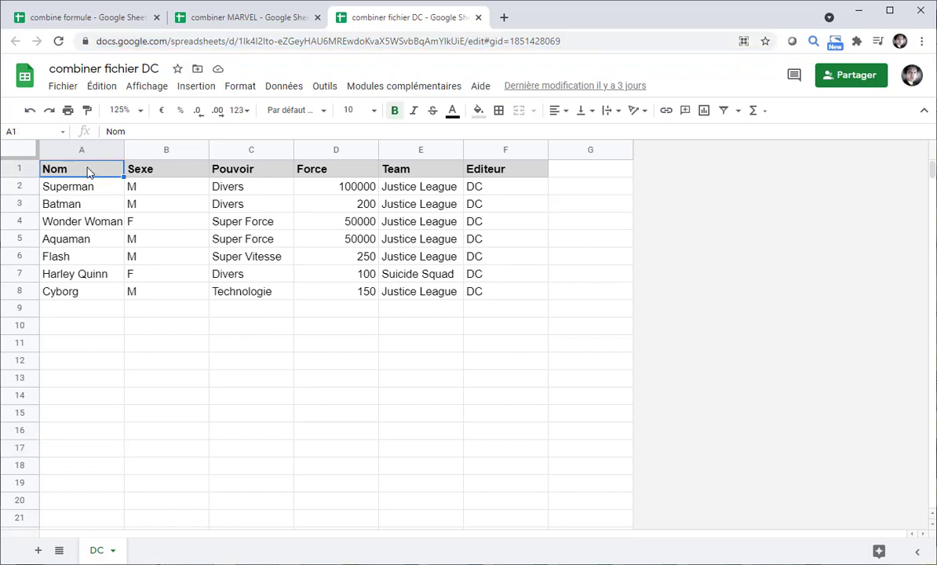
click(133, 24)
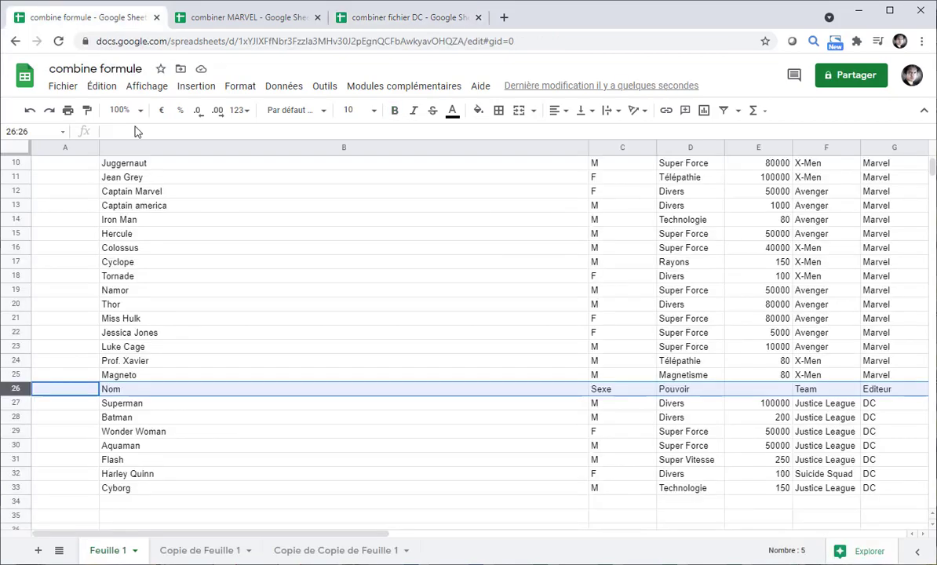
click(135, 391)
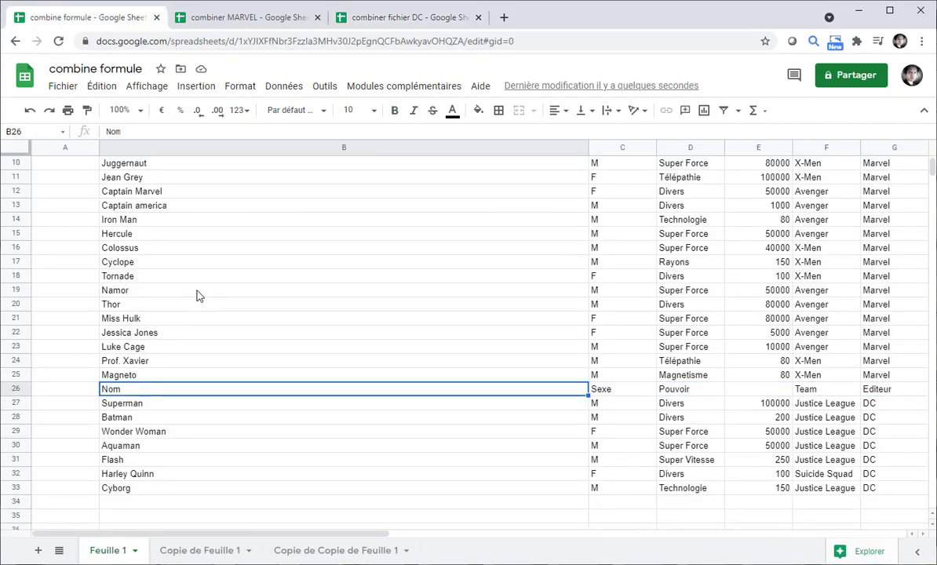
scroll(196, 295, up, 1)
scroll(197, 295, up, 3)
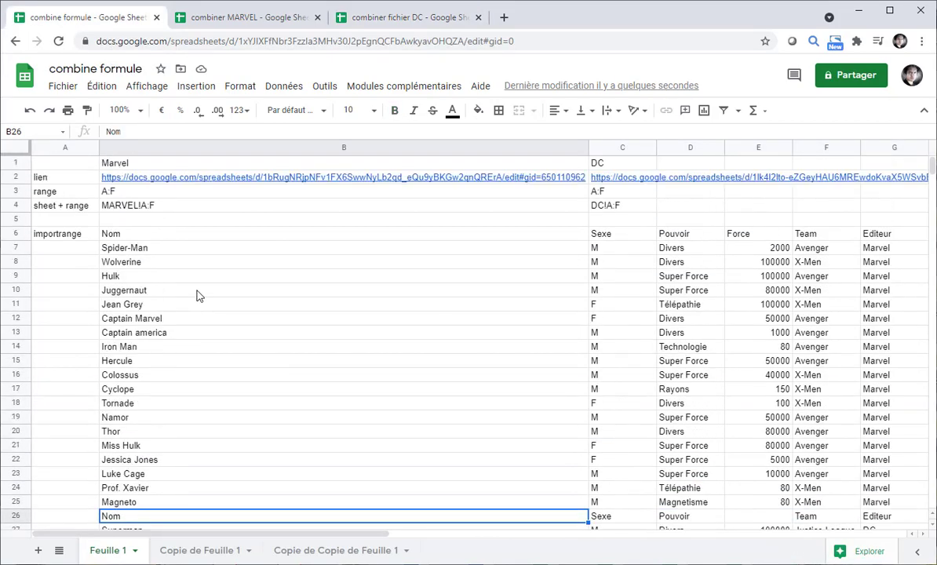
Change the DC import range in C4 to DC!A2:F to leave out its header, and check the combined list
click(601, 209)
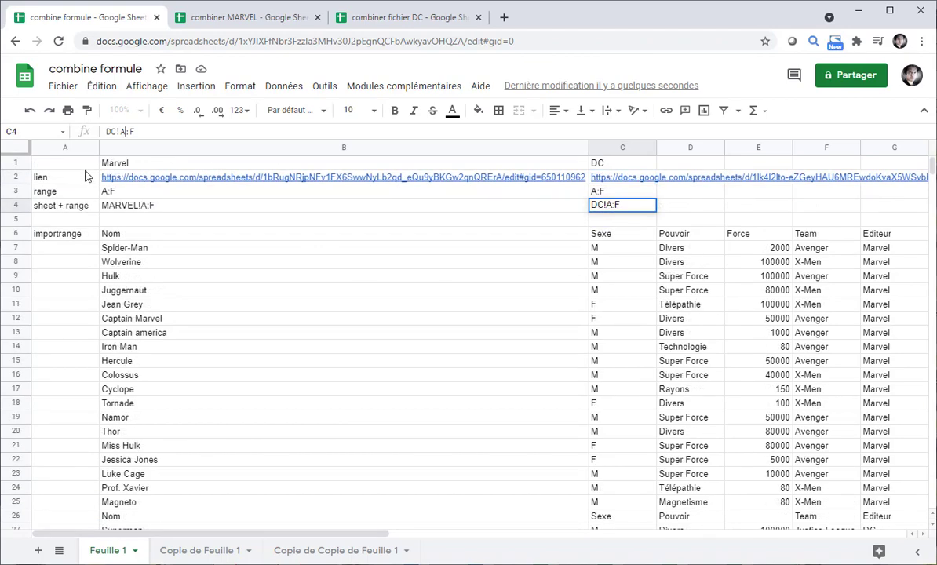
click(114, 138)
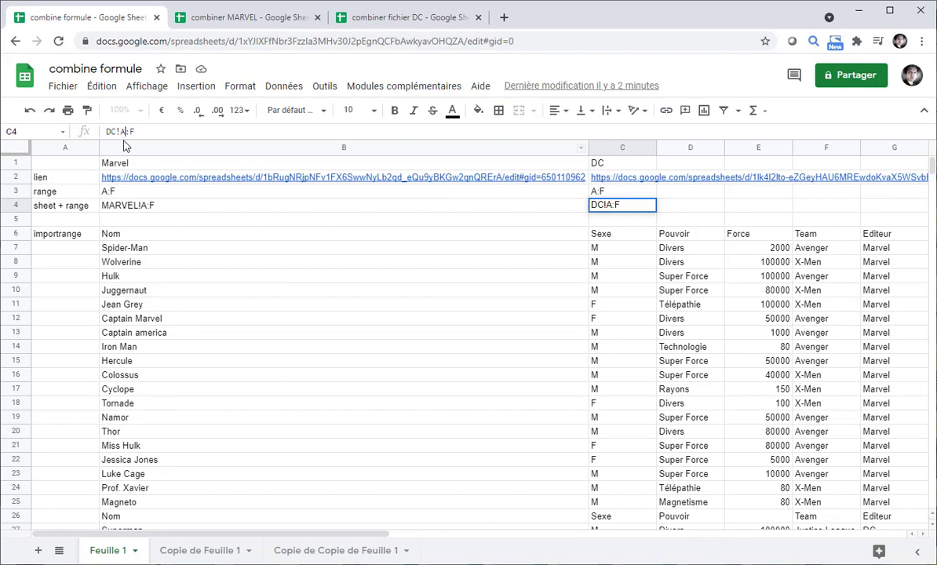
text(2)
click(404, 18)
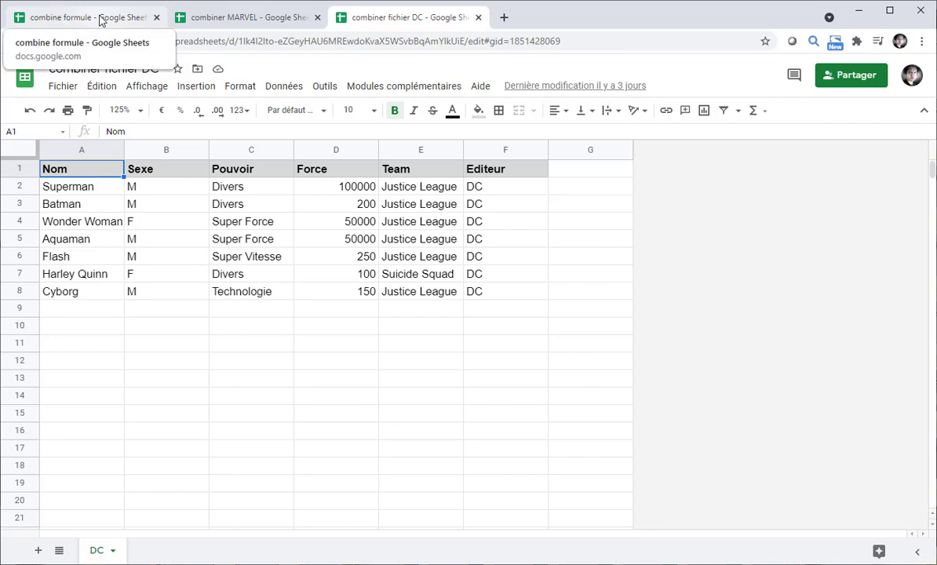
click(100, 19)
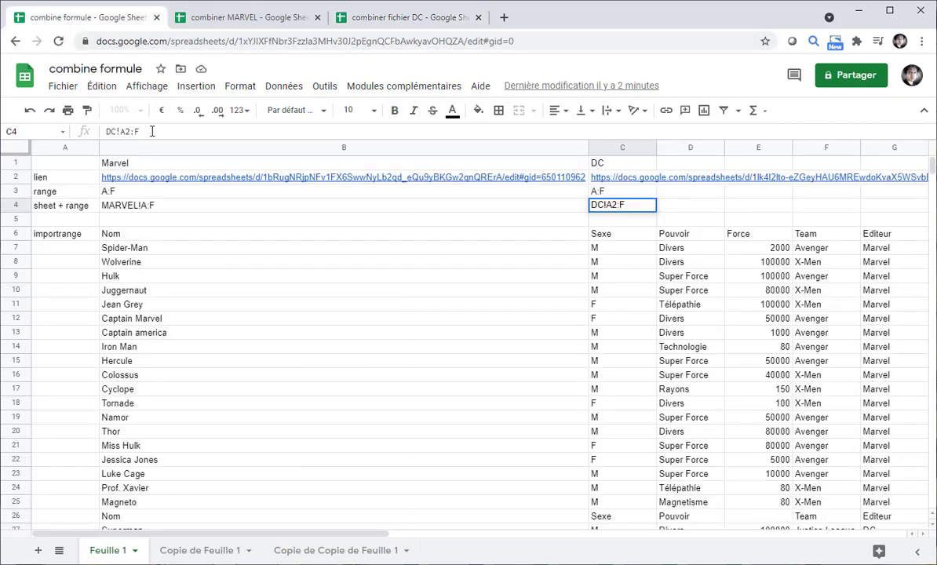
key(Return)
scroll(176, 293, down, 3)
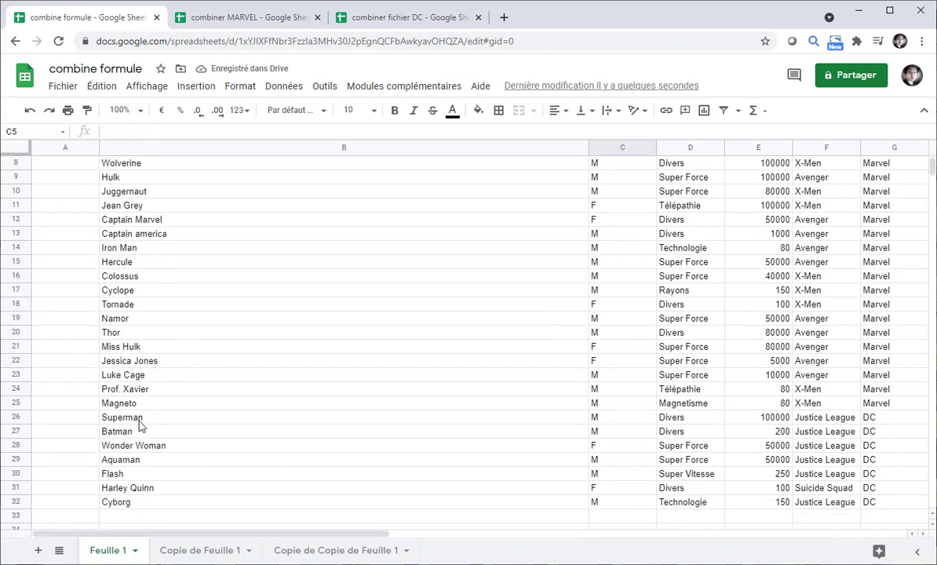
click(141, 424)
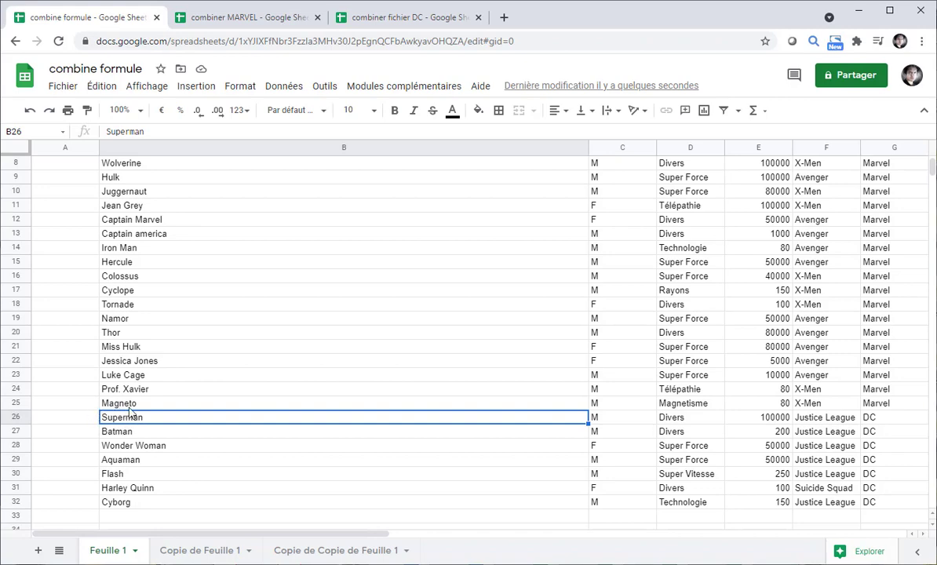
scroll(239, 383, up, 3)
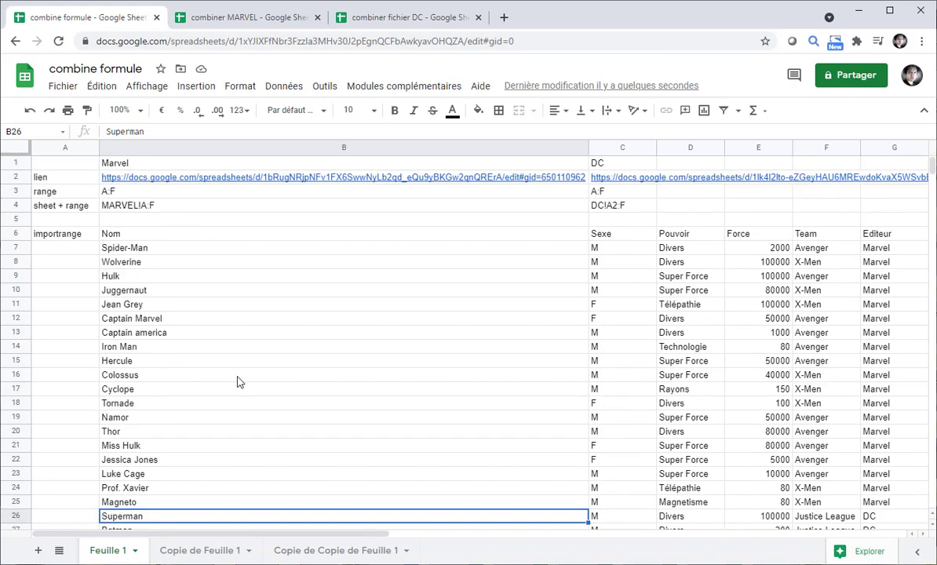